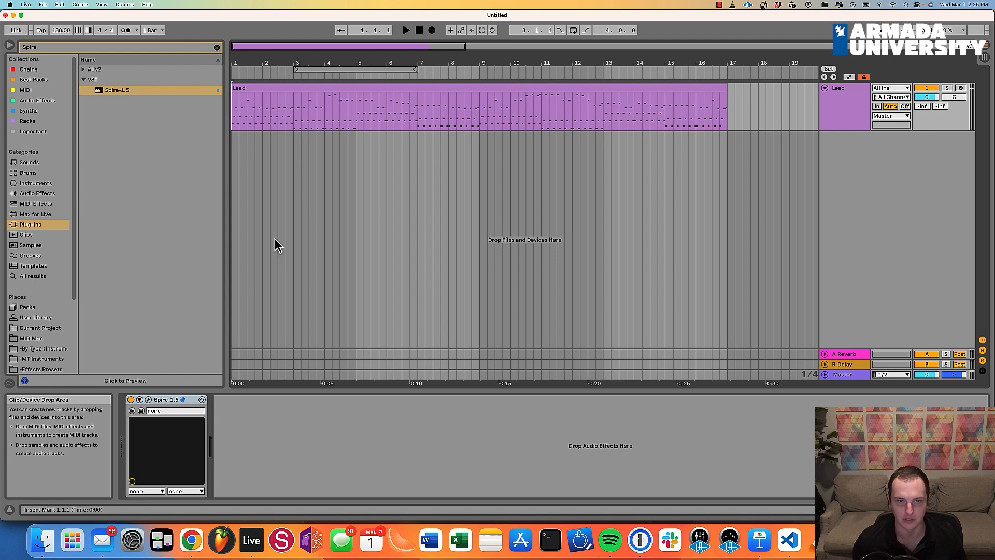
Play the Lead clip in the arrangement from bar 1 through to its last bars.
key("space")
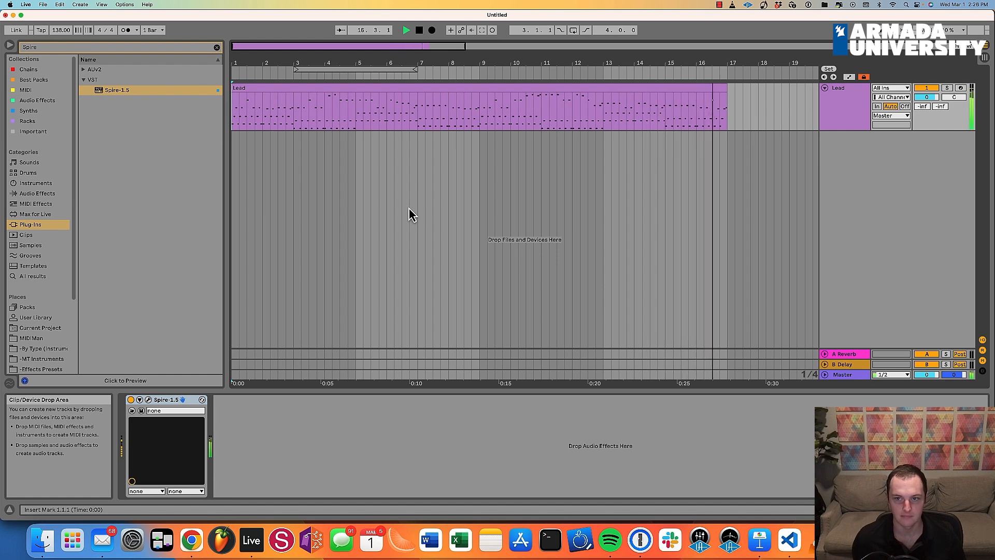
key("space")
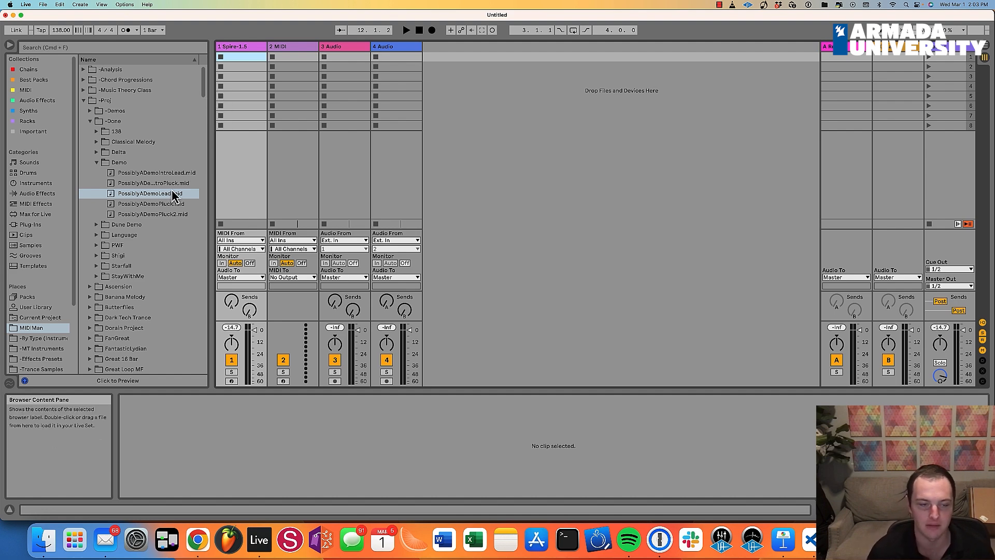
Widen the file browser and place PossiblyADemoLead.mid in the first clip slot of the empty MIDI track.
key("Up")
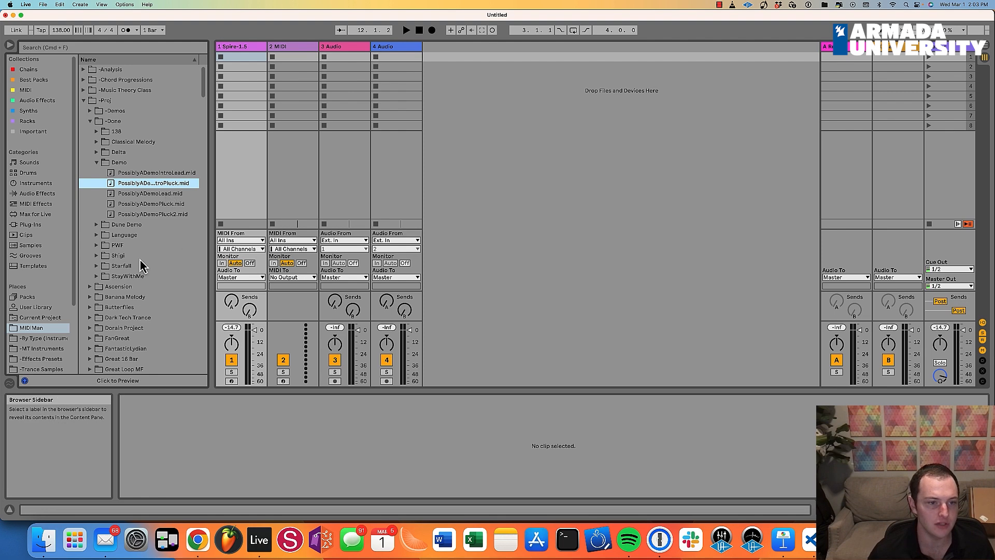
mouse_move(210, 150)
left_mouse_down()
mouse_move(311, 146)
mouse_move(224, 148)
left_mouse_up()
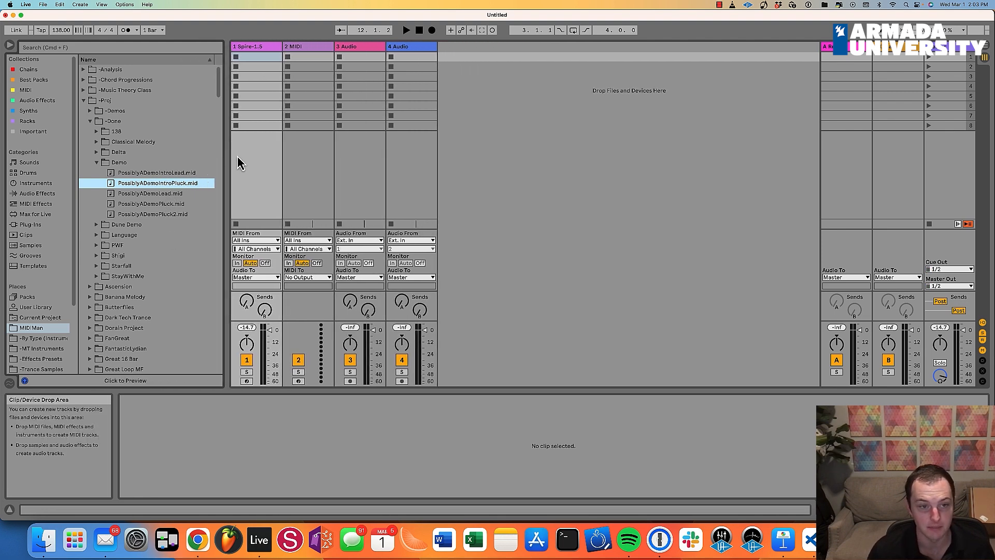
left_click(139, 175)
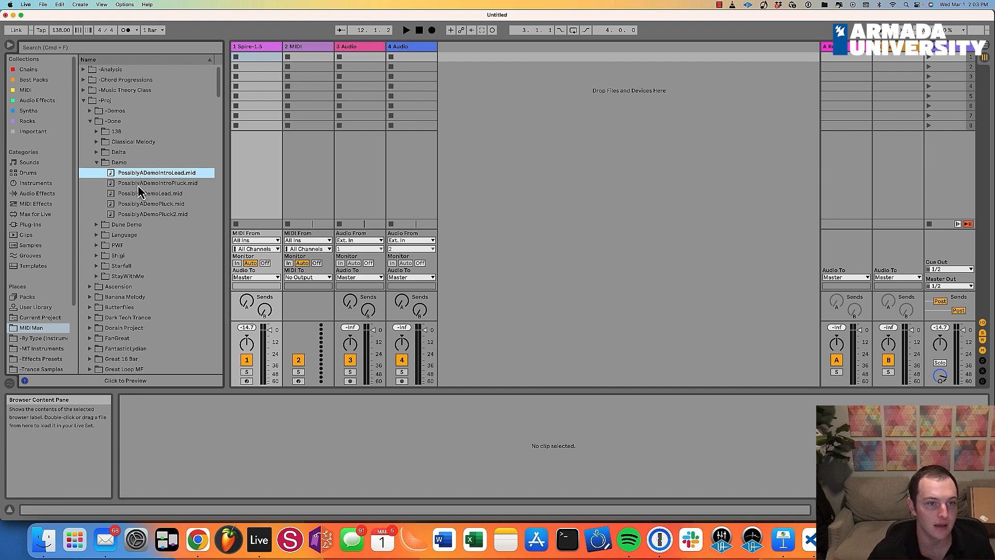
left_click_drag(139, 195, 306, 57)
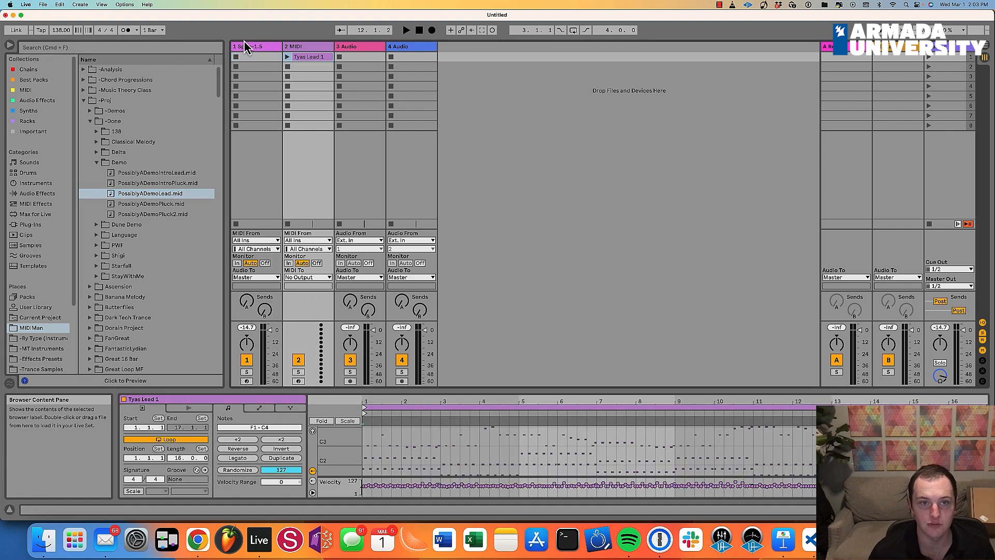
Delete the existing Spire-1.5 track and both audio tracks.
left_click(245, 47)
key("Delete")
left_click(319, 48)
key("Delete")
key("Delete")
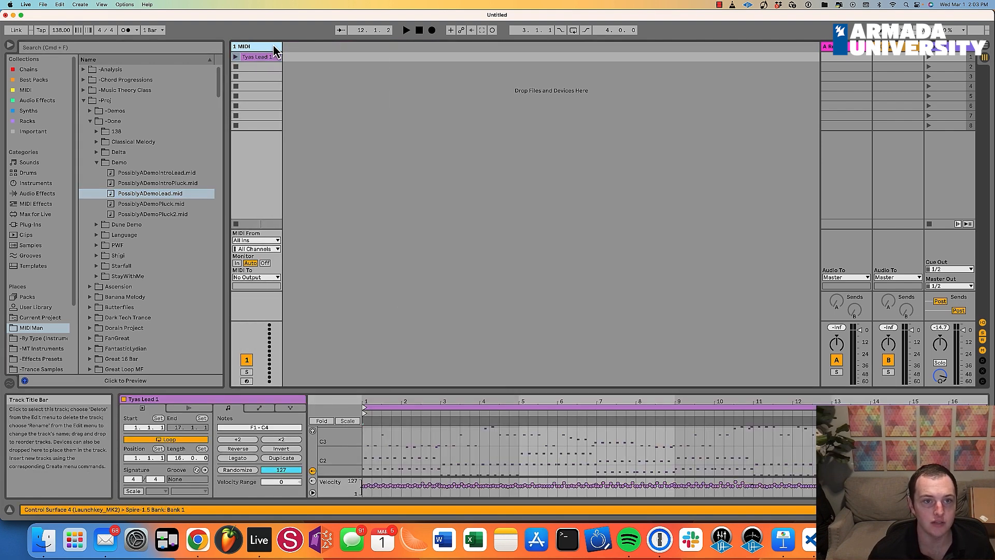
Search the plug-ins for Spire and load the VST version of Spire-1.5 onto the MIDI track.
left_click(31, 225)
key("super+f")
type("Spire")
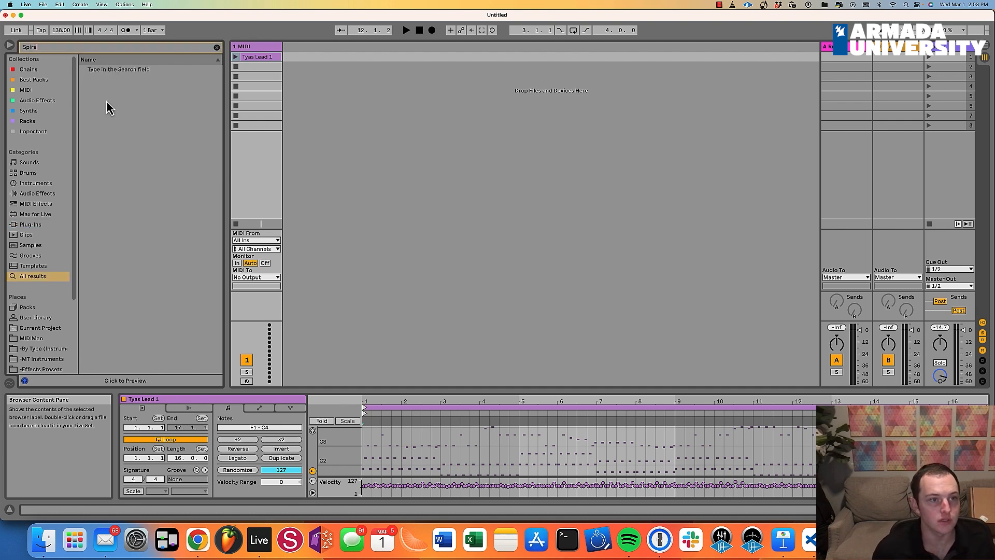
left_click(42, 224)
left_click_drag(110, 90, 262, 63)
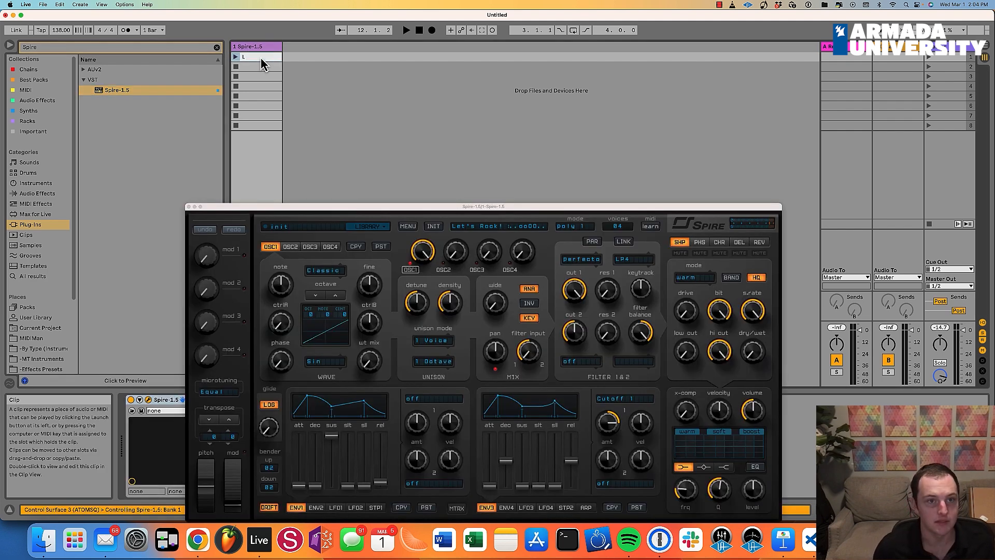
Rename the MIDI clip and its track as Lead.
left_click(256, 50)
key("super+r")
type("Lead")
key("Return")
Reset the Spire patch to its init state and move the plug-in window clear of the Lead track.
left_click_drag(340, 215, 346, 132)
left_click(438, 147)
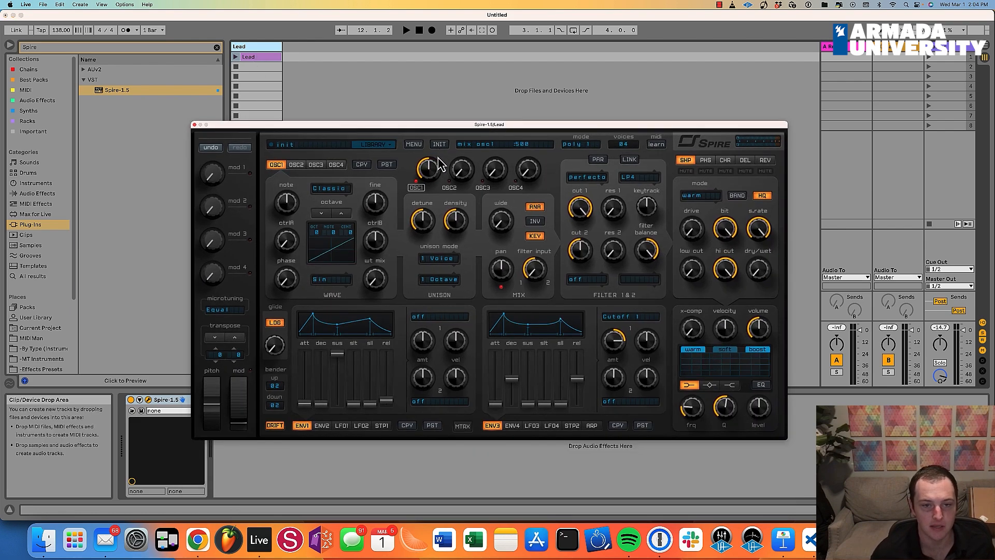
left_click_drag(437, 129, 553, 82)
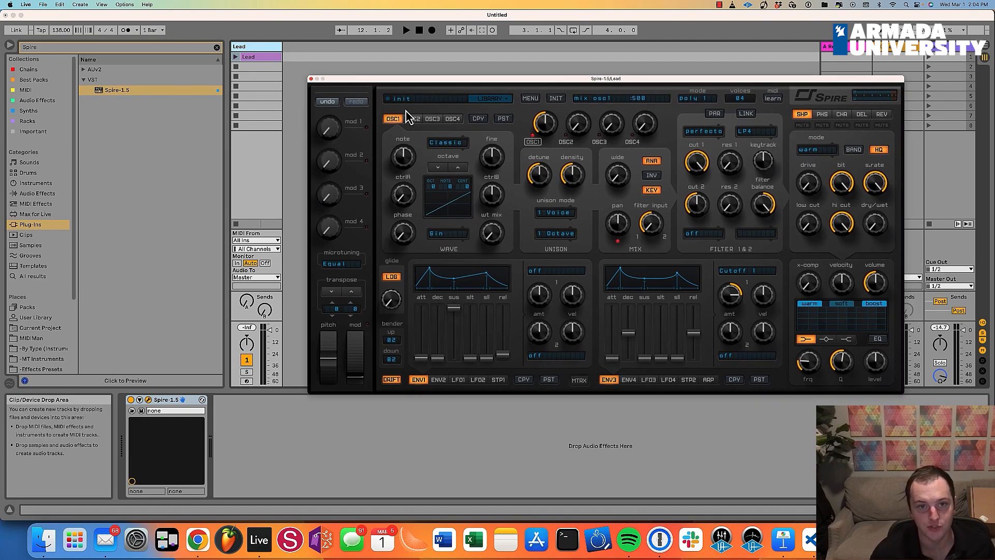
left_click_drag(466, 80, 444, 109)
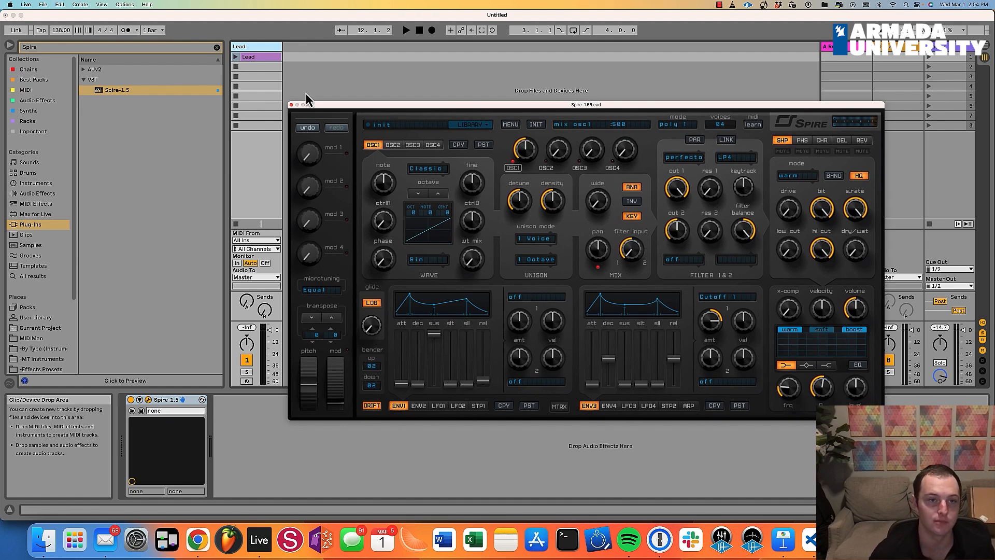
Transfer the Lead clip from the session slot into the arrangement, starting at bar 1 on the Lead track.
left_click(263, 58)
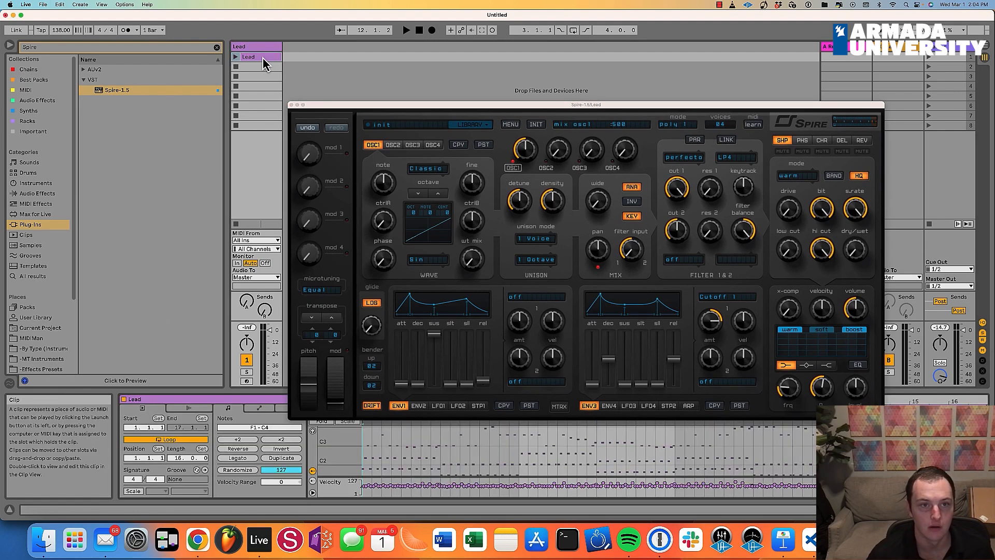
left_click_drag(346, 104, 371, 30)
left_click(246, 58)
key("Tab")
left_click_drag(267, 59, 249, 111)
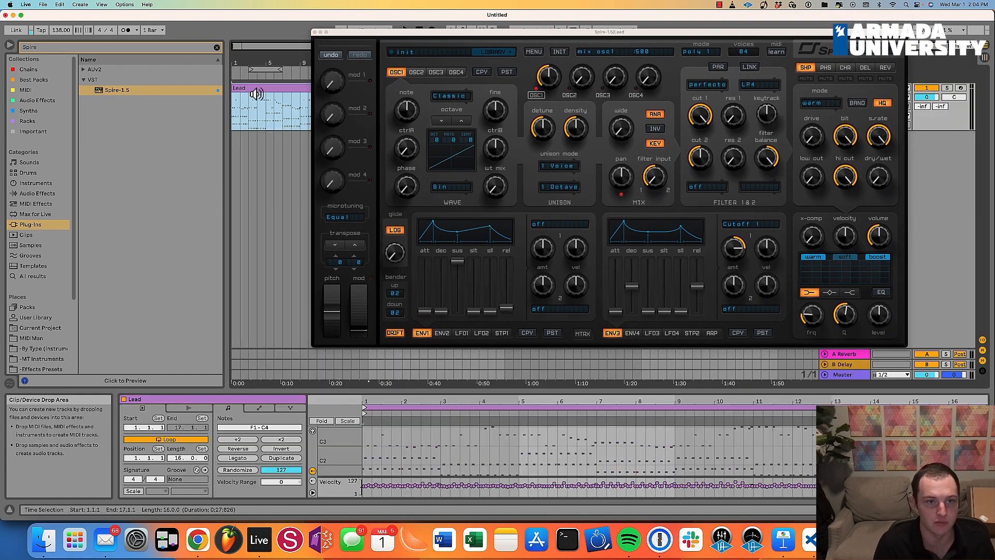
Close the Spire window and play the Lead clip from the beginning of the arrangement.
left_click(314, 32)
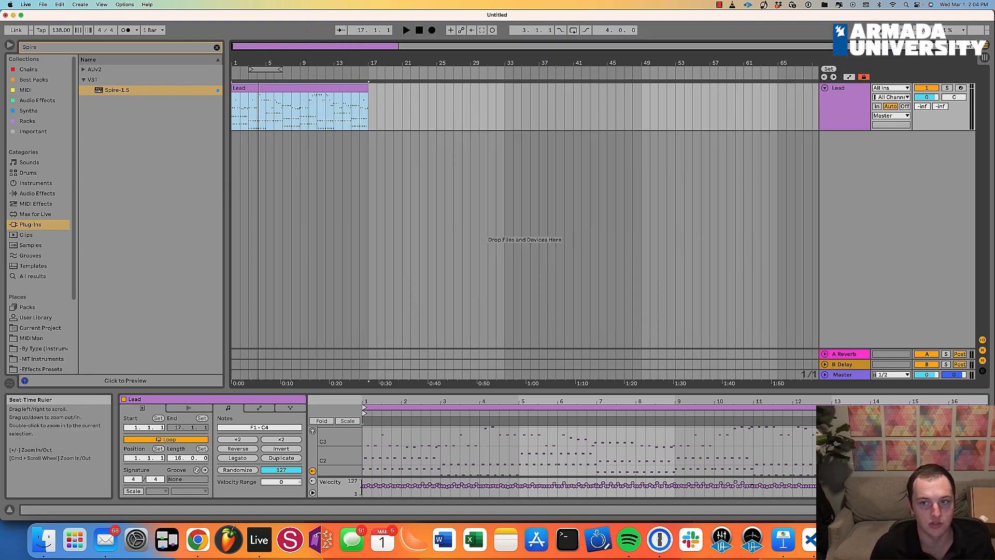
left_click_drag(331, 52, 333, 58)
left_click(236, 106)
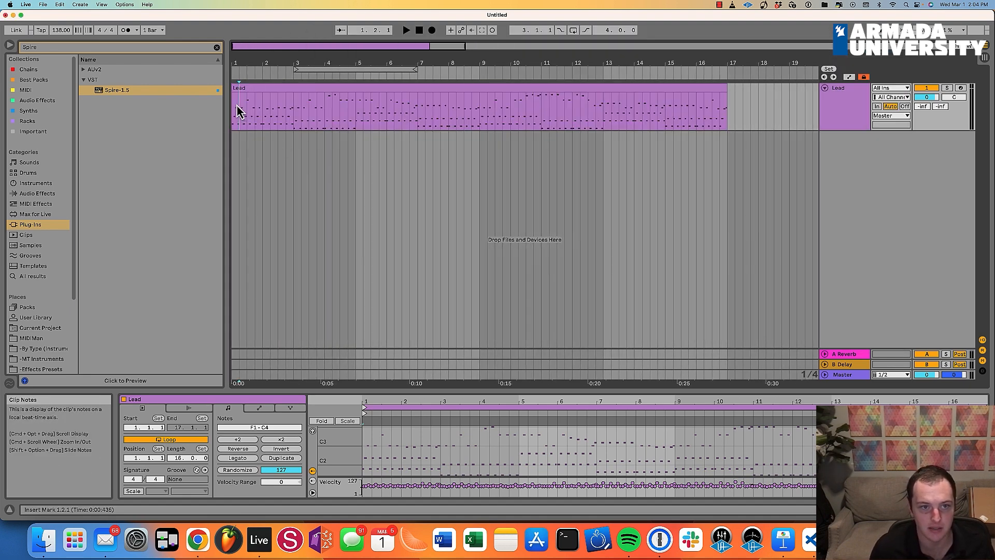
left_click(236, 96)
key("space")
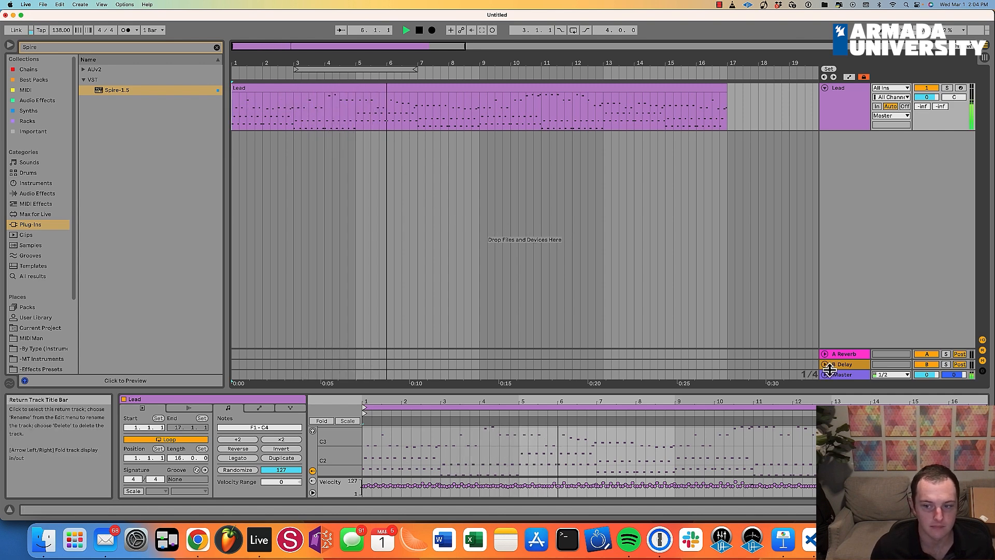
Show the Lead track's devices, reopen the Spire window and set oscillator 1's unison mode to 9 Voices.
key("shift+Tab")
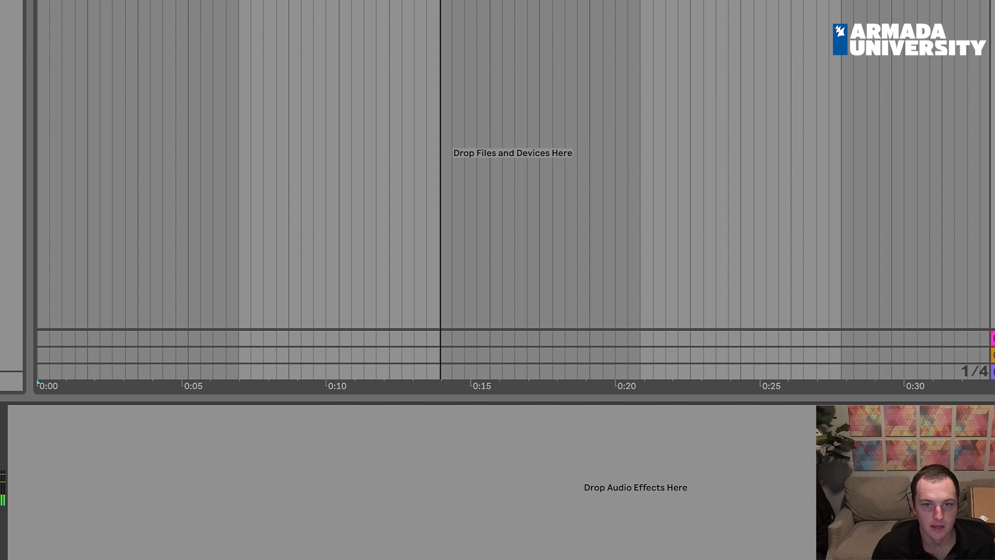
key("ctrl+alt+p")
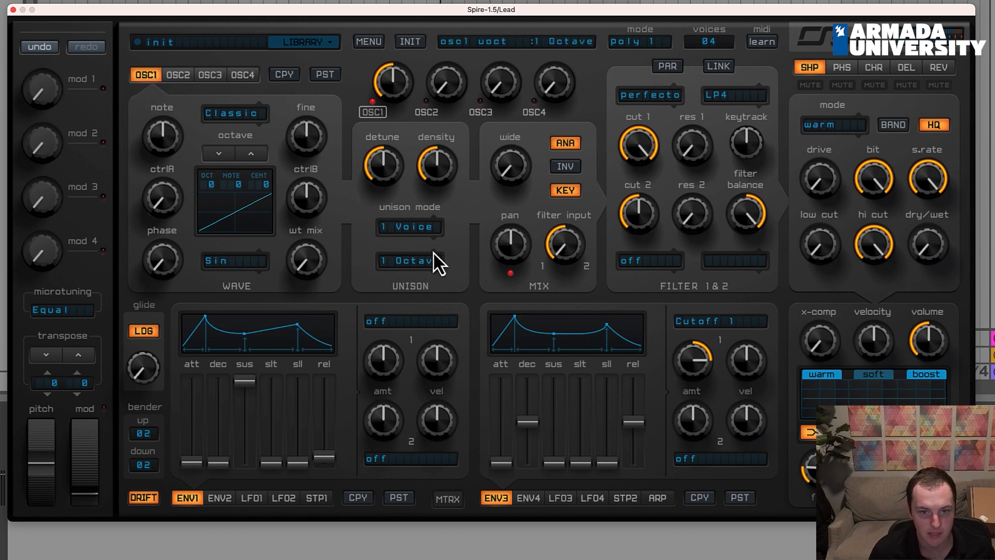
left_click(422, 228)
left_click(424, 351)
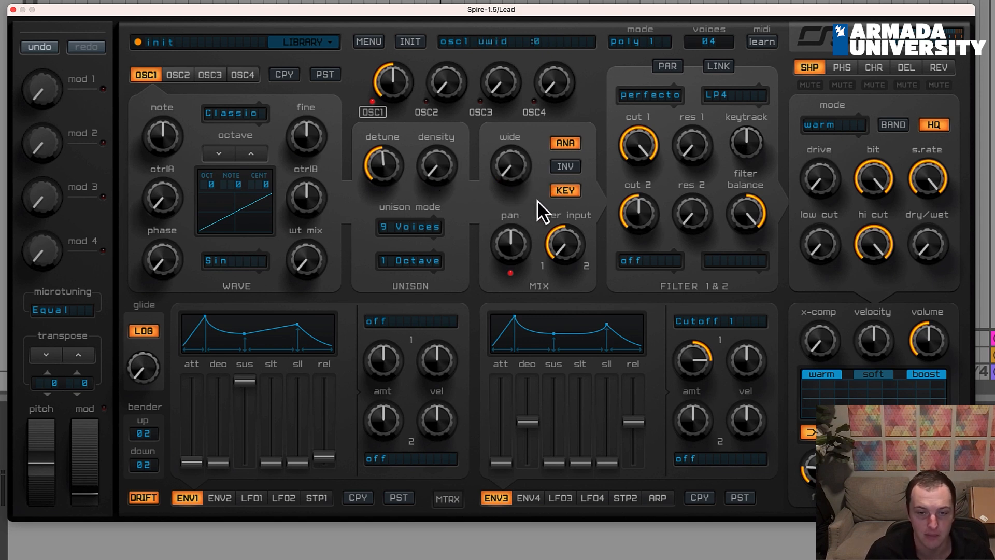
Turn oscillator 1's unison density down to zero, and raise its detune and stereo width above the midpoint.
double_click(445, 173)
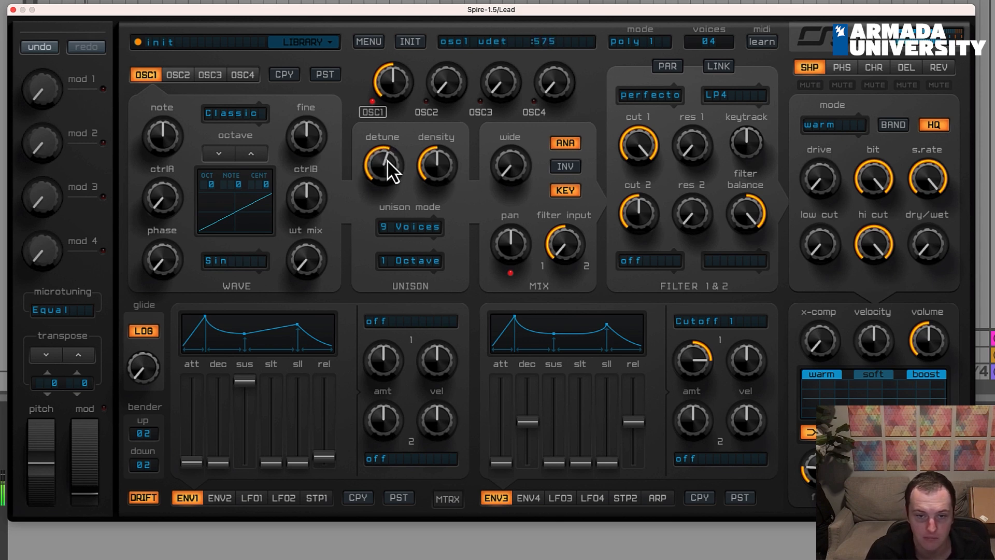
left_click_drag(448, 169, 473, 300)
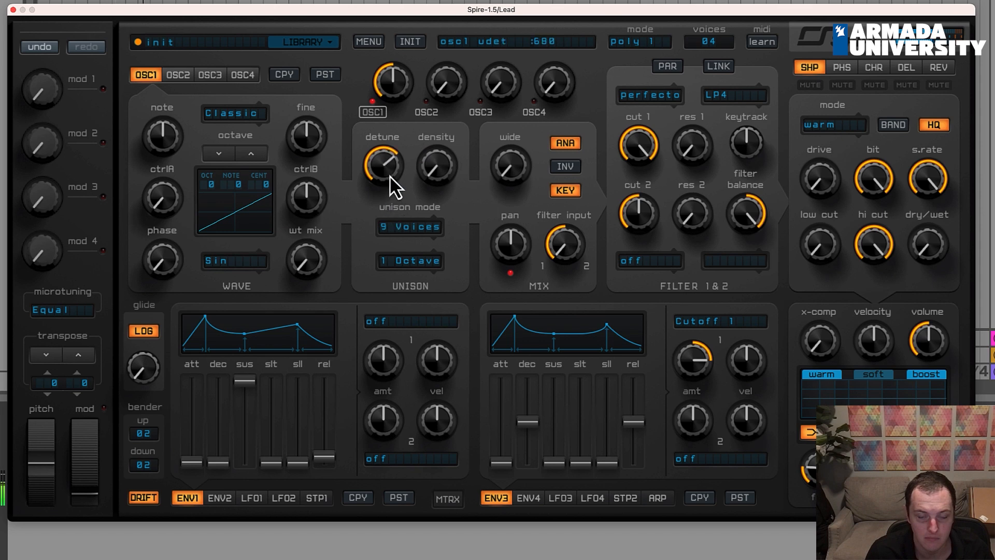
left_click_drag(517, 146, 525, 91)
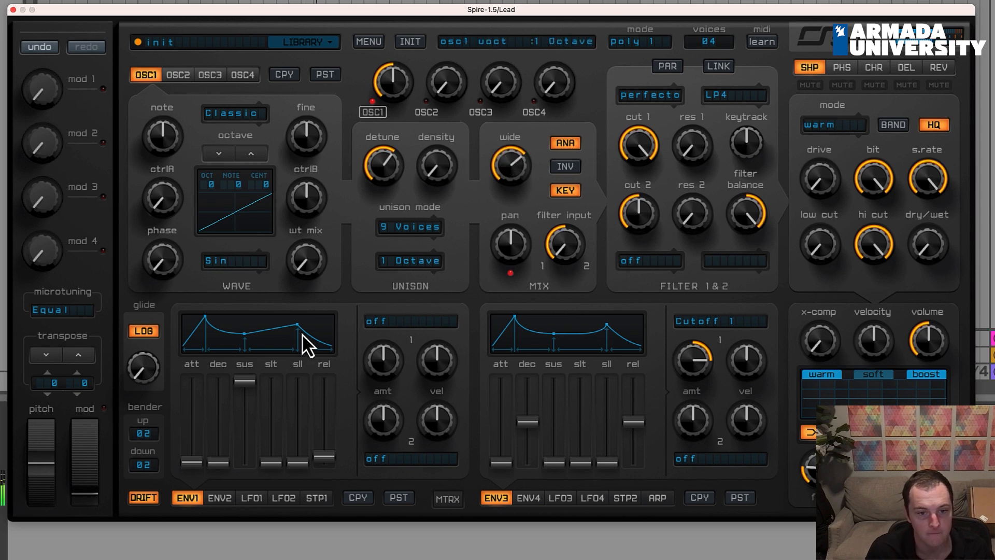
left_click_drag(365, 159, 368, 168)
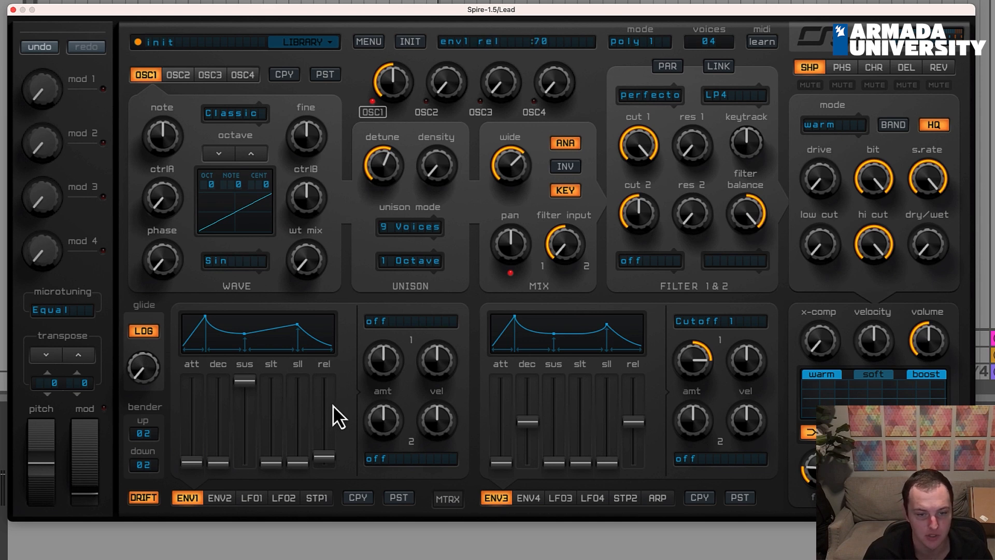
Shape envelope 1 with a longer decay and release and a sustain of about 337.
left_click_drag(317, 457, 321, 433)
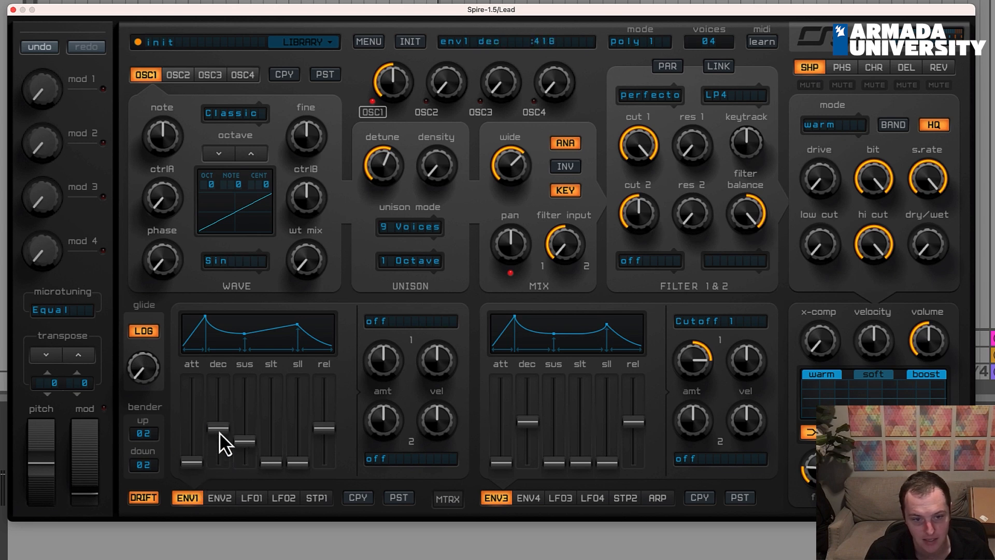
mouse_move(324, 428)
left_mouse_down()
mouse_move(334, 523)
mouse_move(319, 471)
mouse_move(328, 431)
left_mouse_up()
left_click_drag(242, 442, 234, 437)
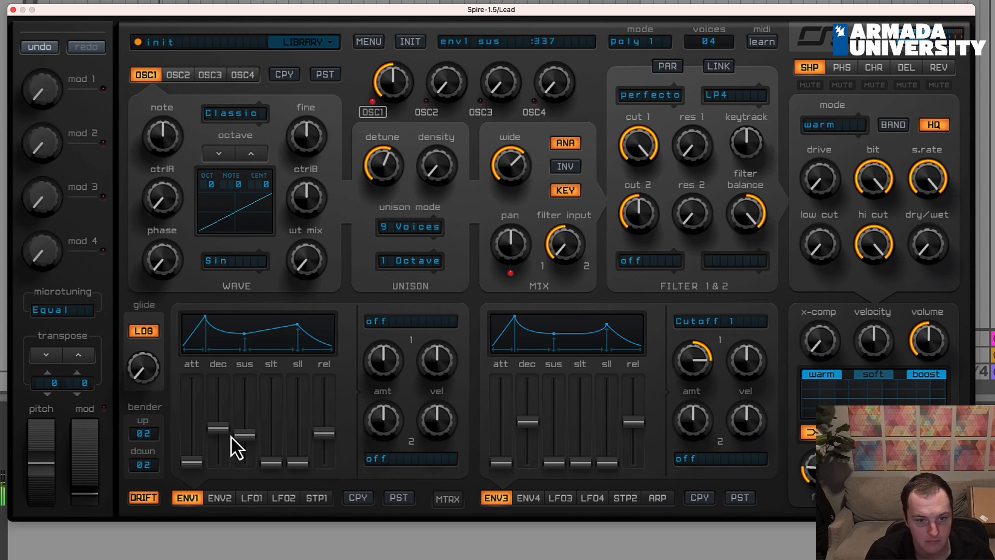
left_click_drag(329, 441, 326, 442)
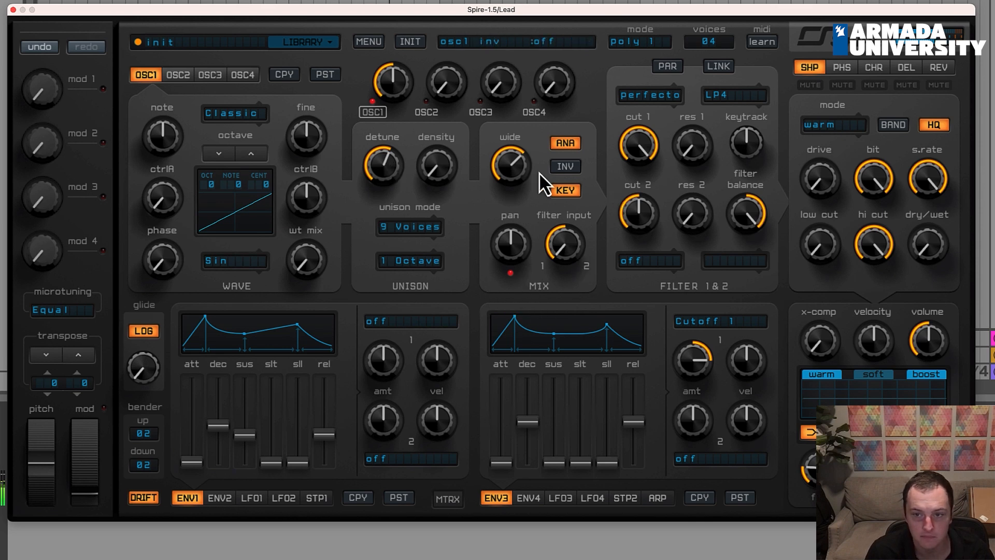
Fine-tune oscillator 1's detune and raise Spire's output volume.
mouse_move(386, 151)
left_mouse_down()
mouse_move(388, 140)
mouse_move(384, 155)
left_mouse_up()
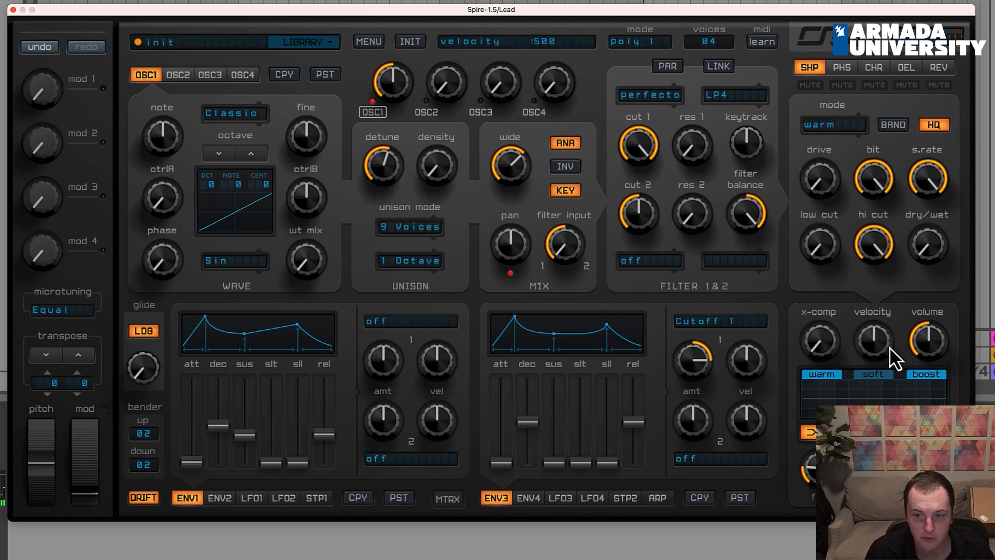
mouse_move(929, 351)
left_mouse_down()
mouse_move(931, 332)
mouse_move(971, 326)
mouse_move(931, 331)
left_mouse_up()
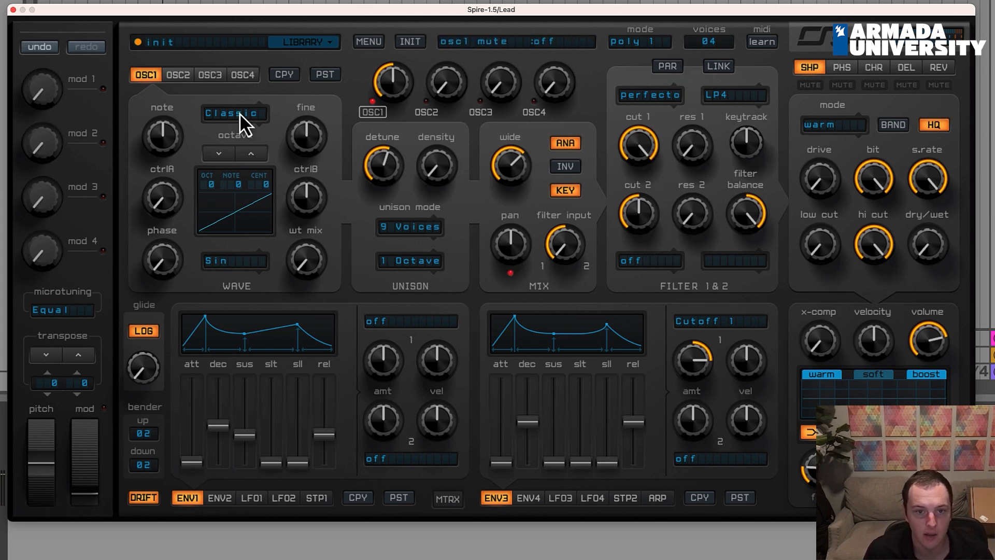
Copy oscillator 1's settings to oscillator 2, set its detune to about 740 and widen it to more than 800.
left_click(182, 75)
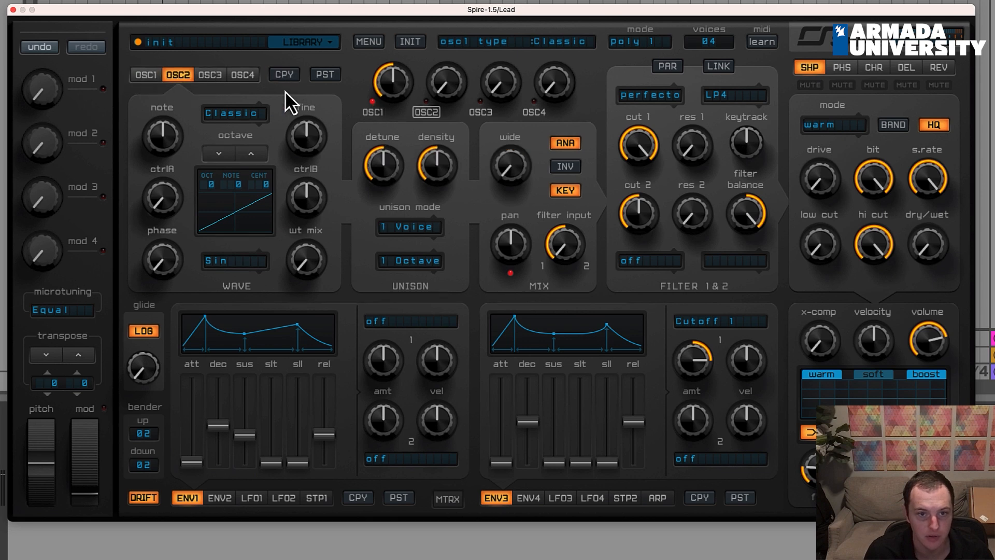
left_click(327, 82)
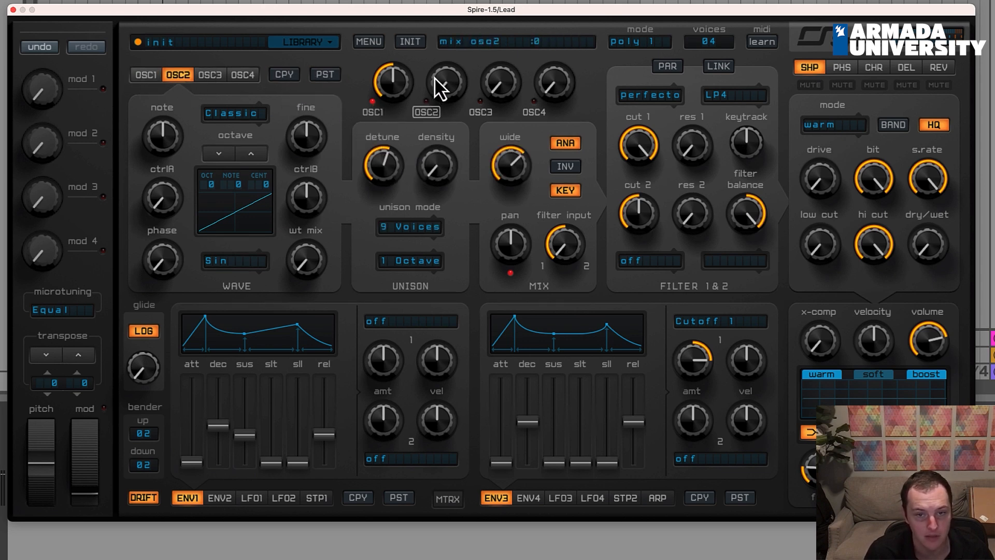
left_click_drag(396, 158, 402, 145)
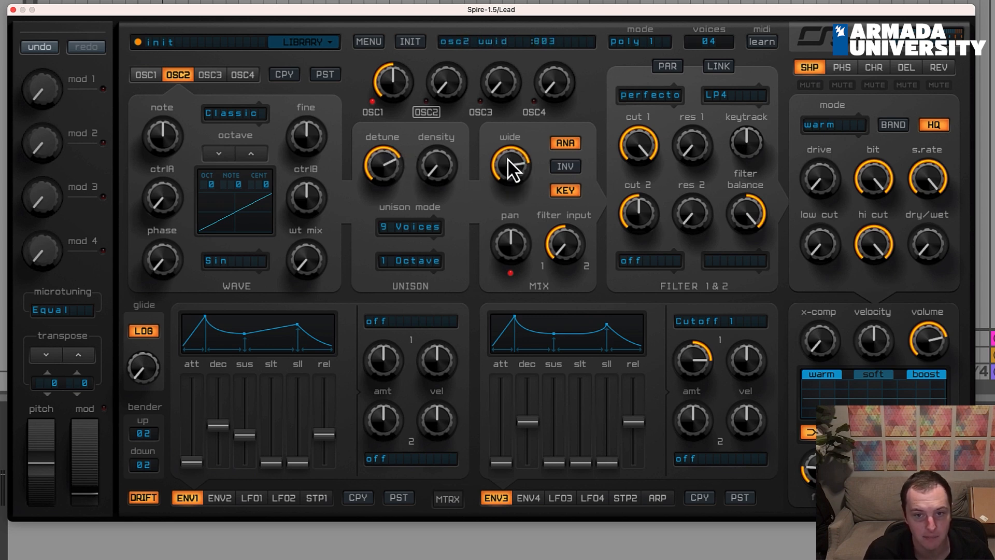
left_click_drag(514, 160, 514, 159)
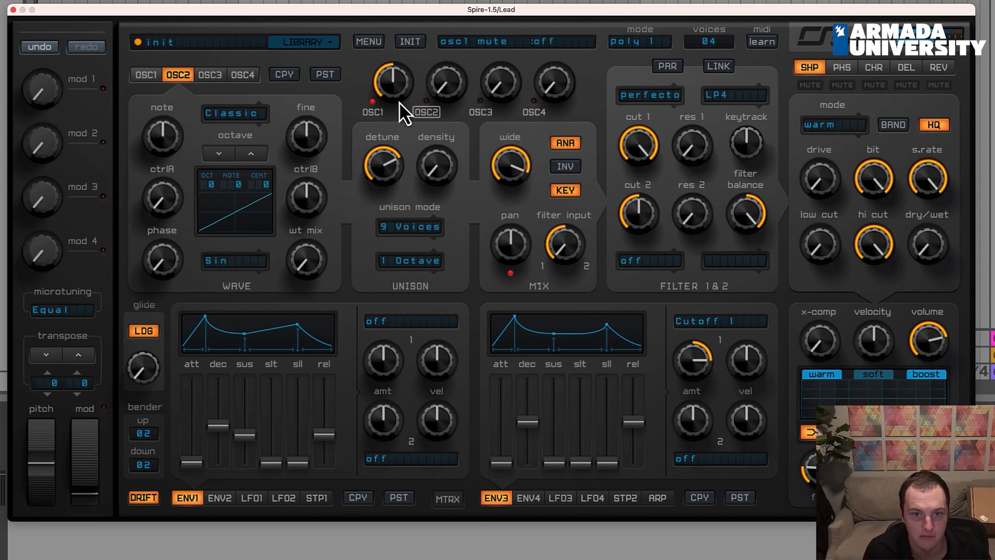
Blend oscillator 2 into the mix below oscillator 1's level, adjust its detune and density, and mute it for comparison.
left_click_drag(449, 82, 464, 56)
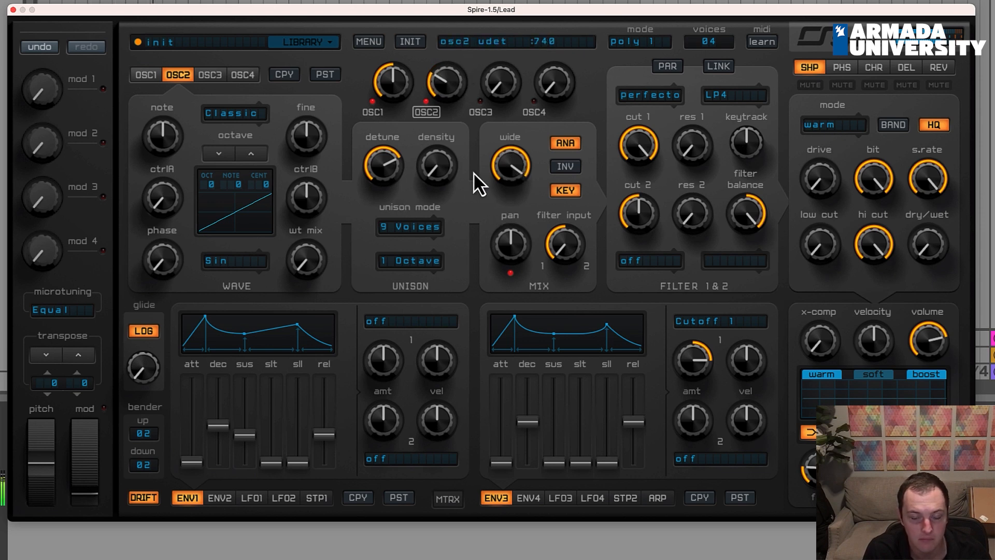
left_click_drag(433, 189, 406, 155)
left_click(439, 112)
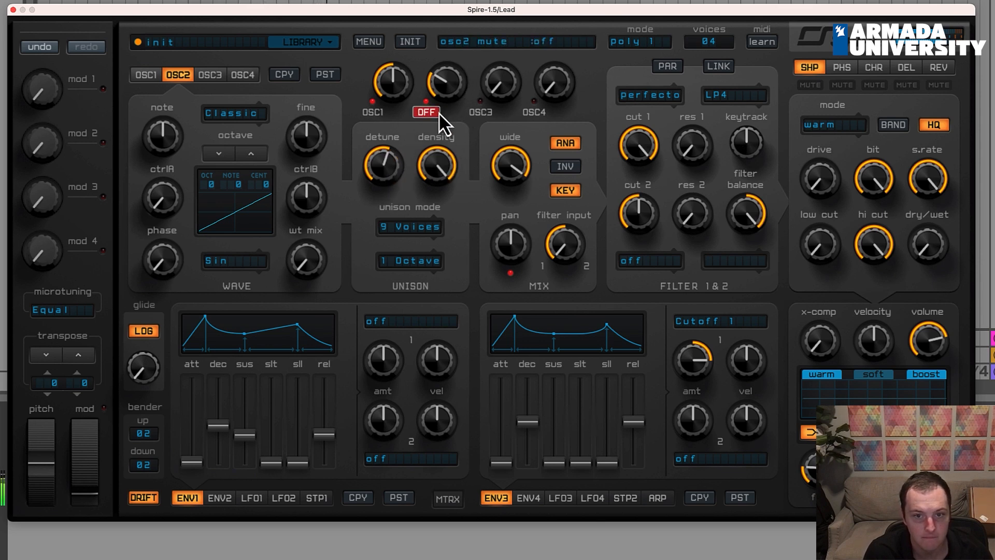
Compare oscillators 1 and 2 by muting each in turn, and fine-tune oscillator 2's level in the mix.
left_click(438, 112)
left_click(383, 111)
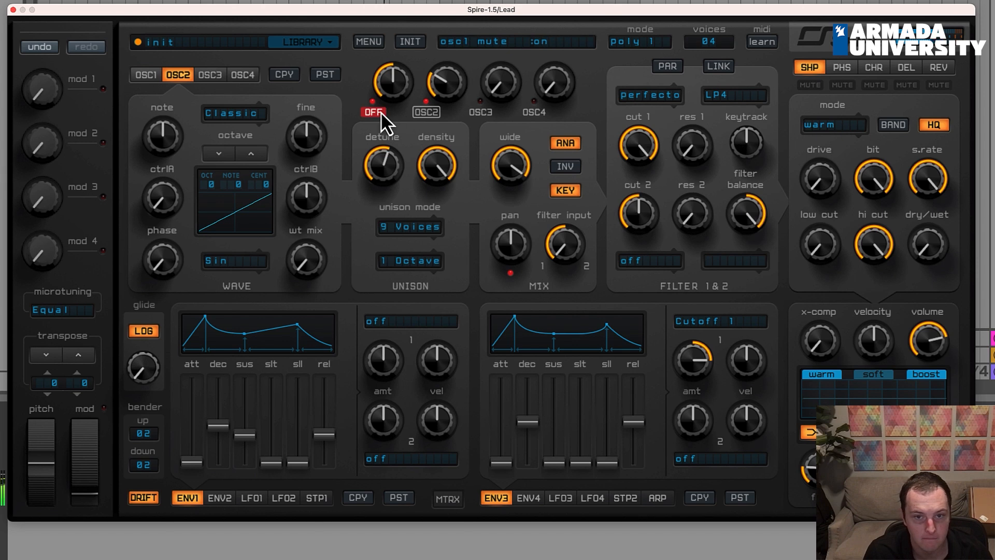
left_click(380, 110)
left_click(429, 114)
left_click(429, 114)
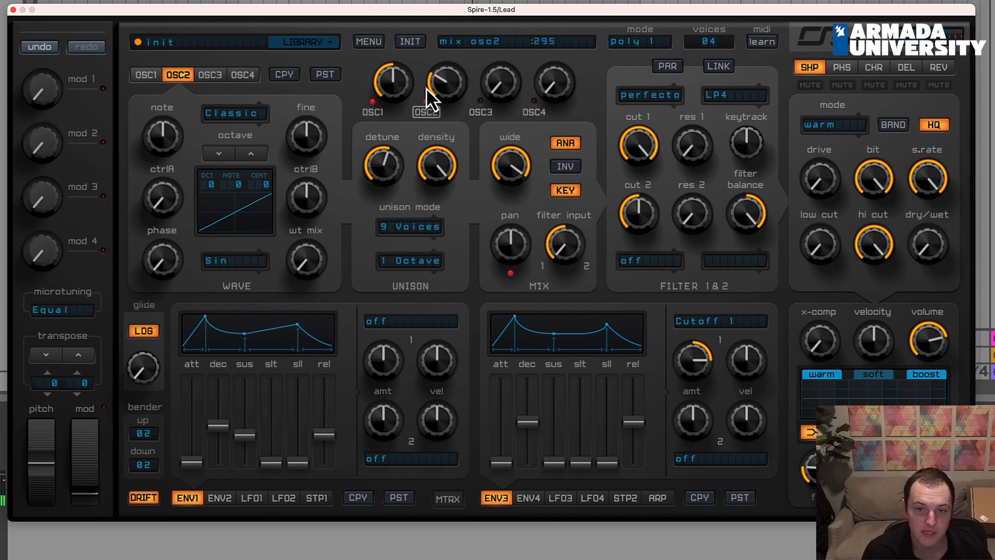
left_click_drag(453, 78, 456, 82)
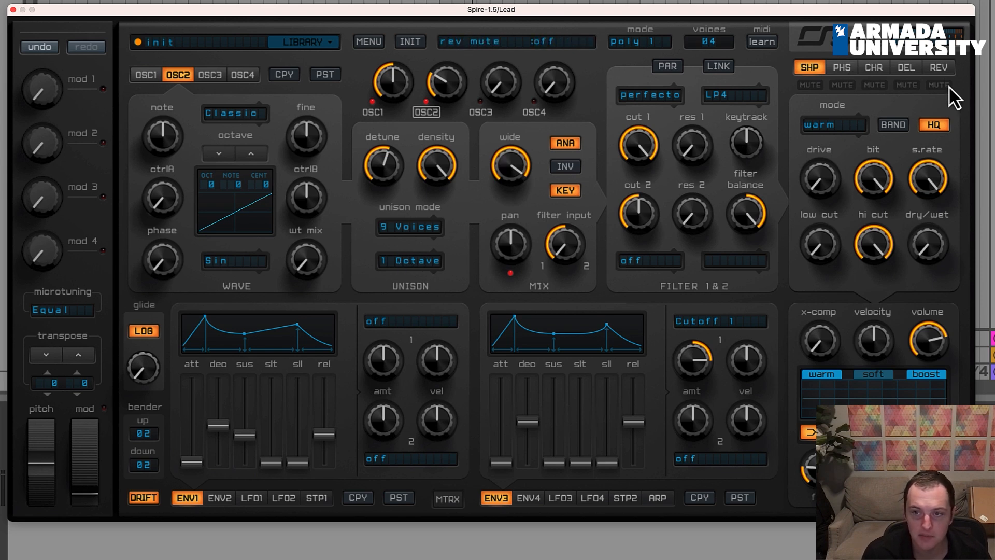
Open the delay effect's settings and lengthen the right channel's delay time.
left_click(938, 69)
left_click(907, 67)
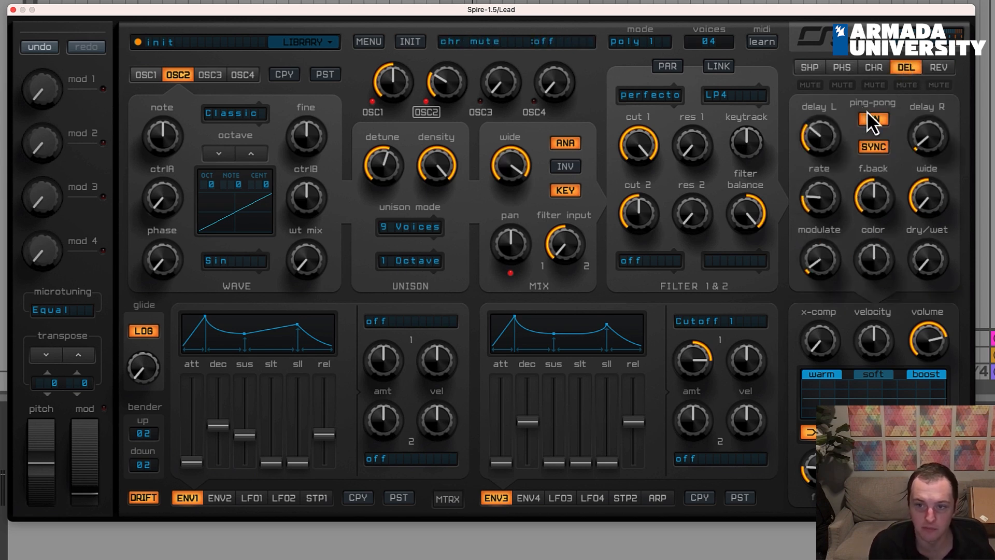
left_click_drag(919, 139, 931, 98)
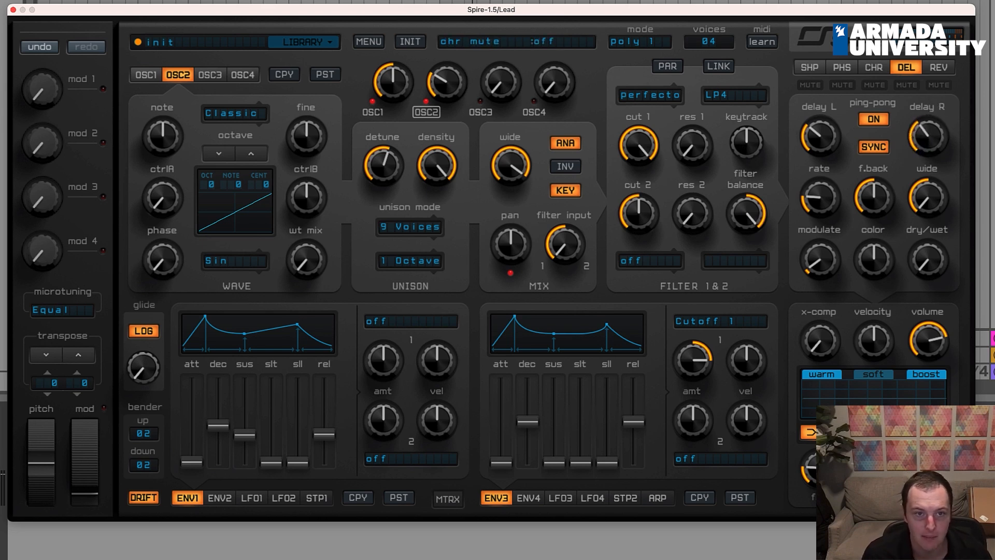
Examine the melody's note pattern in the first bars of the MIDI clip, using an enlarged, folded piano roll.
left_click(13, 9)
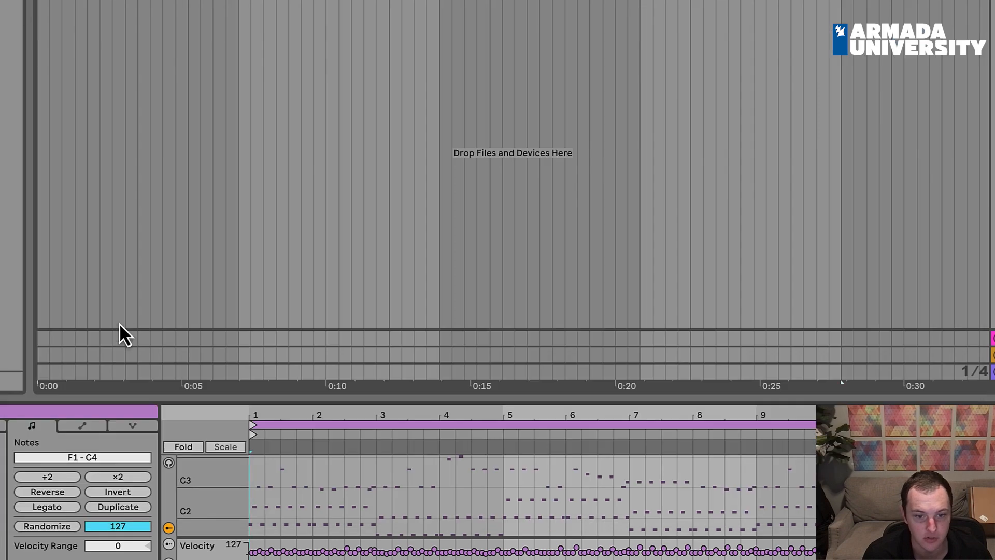
left_click_drag(318, 397, 353, 213)
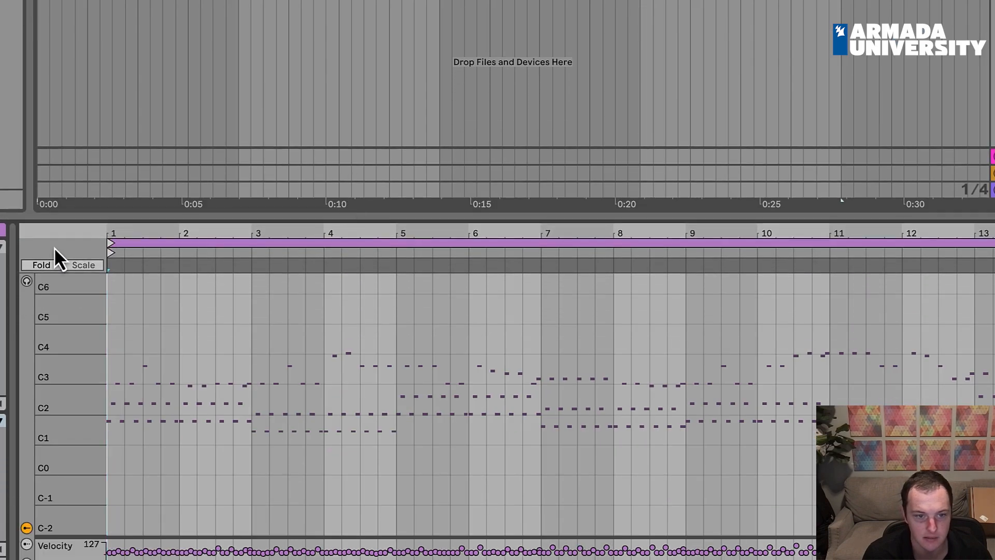
left_click(41, 265)
left_click_drag(147, 233, 256, 231)
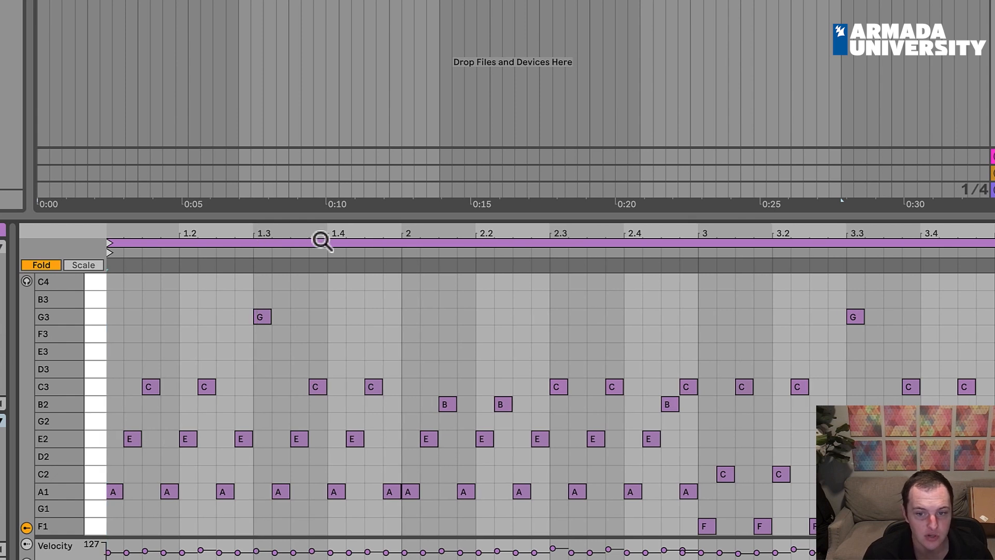
left_click(114, 494)
left_click(113, 443)
left_click(120, 471)
left_click_drag(120, 471, 124, 446)
mouse_move(122, 385)
left_mouse_down()
mouse_move(183, 328)
mouse_move(510, 291)
left_mouse_up()
left_click(452, 333)
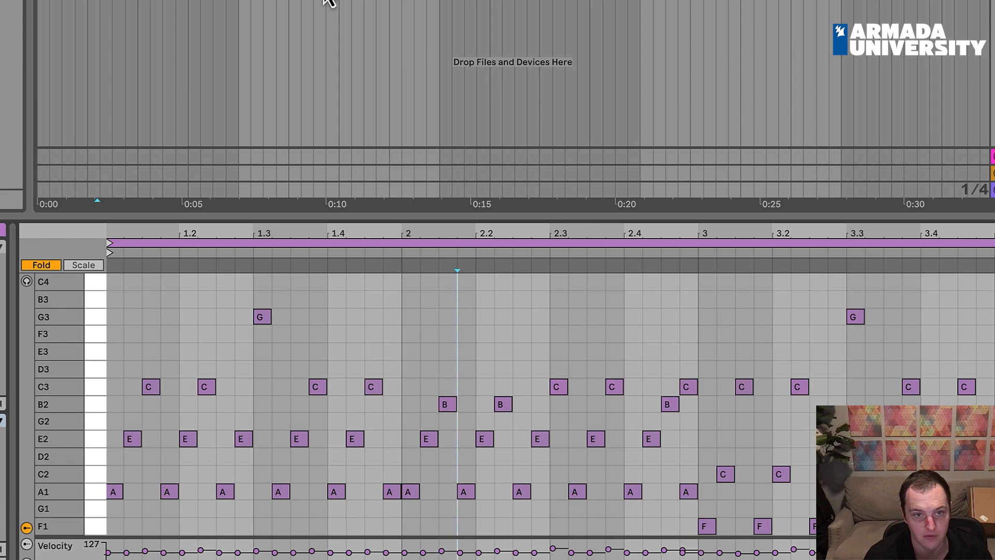
key("shift+Tab")
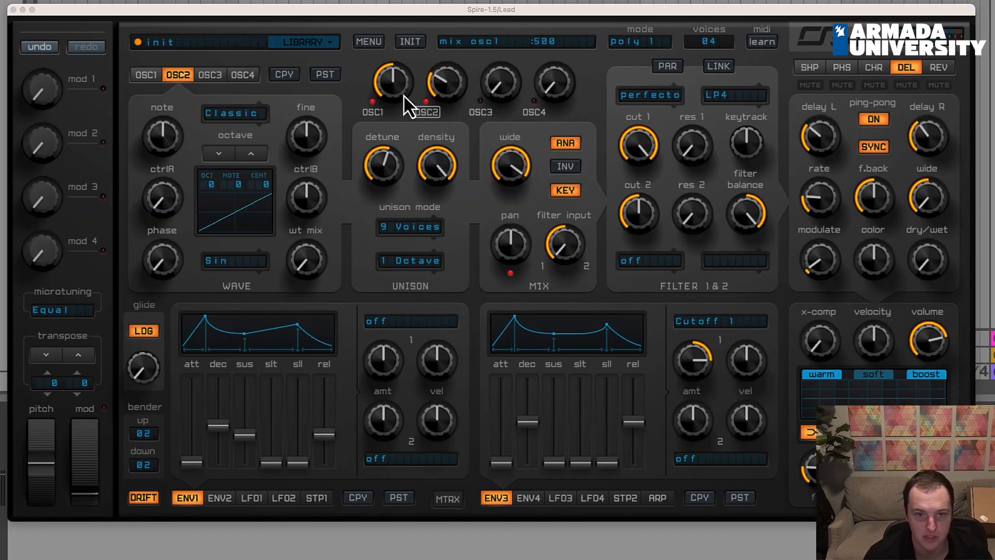
Adjust the left delay time, set the right to 1/16, brighten the delay's color, widen it fully and raise dry/wet to about 255.
left_click_drag(829, 138, 828, 135)
left_click_drag(926, 134, 927, 157)
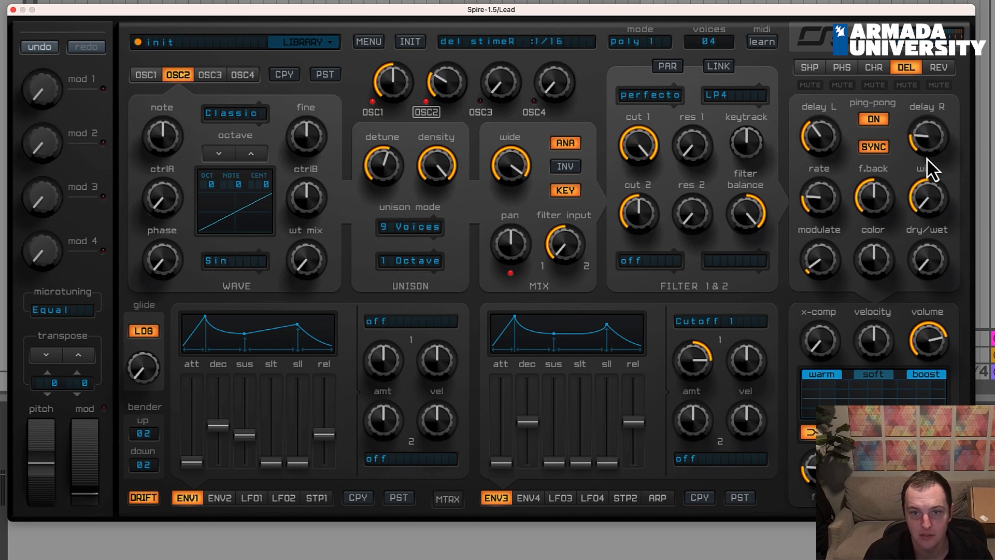
left_click_drag(918, 233, 914, 213)
left_click_drag(883, 263, 930, 262)
left_click_drag(927, 199, 973, 95)
left_click_drag(946, 239, 938, 246)
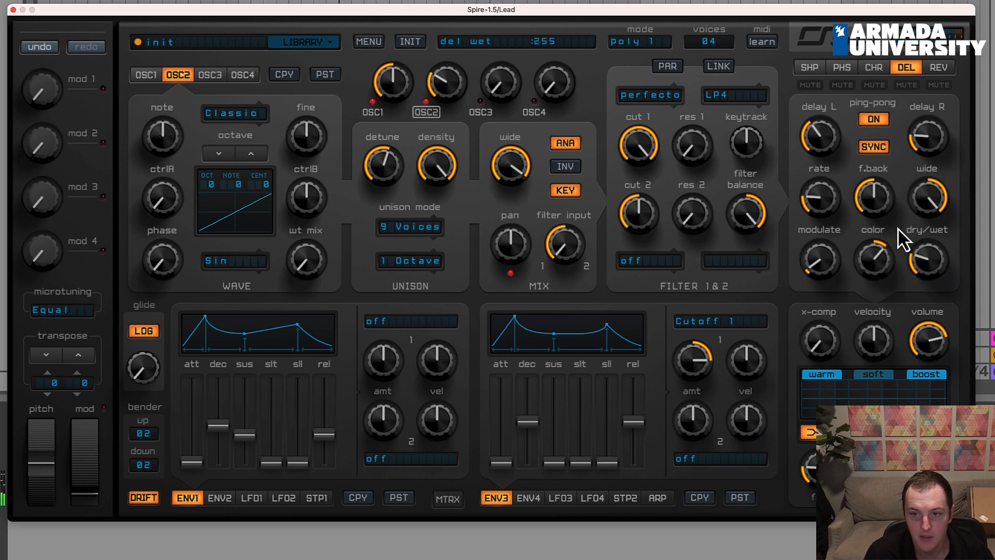
Fine-tune the delay's color to about 691, raise its feedback above 600 and lower its dry/wet to about 163.
left_click_drag(874, 254, 874, 275)
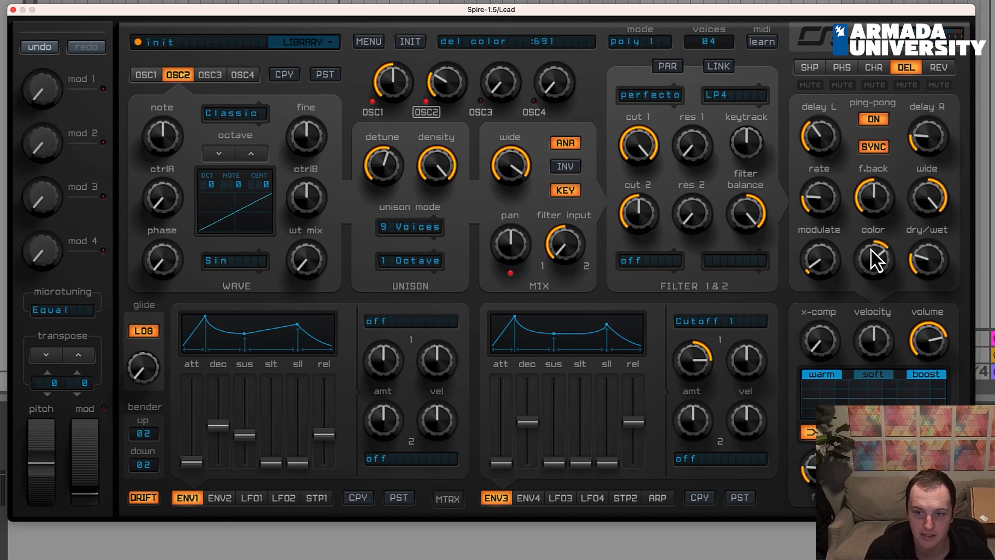
left_click_drag(871, 204, 867, 188)
left_click_drag(905, 252, 918, 282)
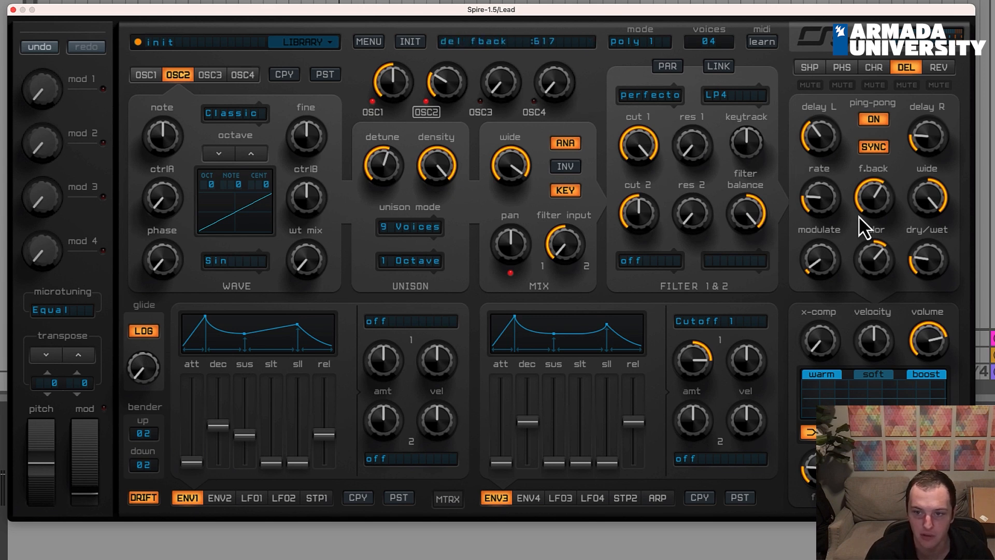
left_click_drag(913, 249, 912, 253)
left_click_drag(875, 199, 875, 198)
left_click_drag(925, 266, 925, 262)
left_click_drag(874, 198, 875, 200)
left_click_drag(916, 266, 931, 274)
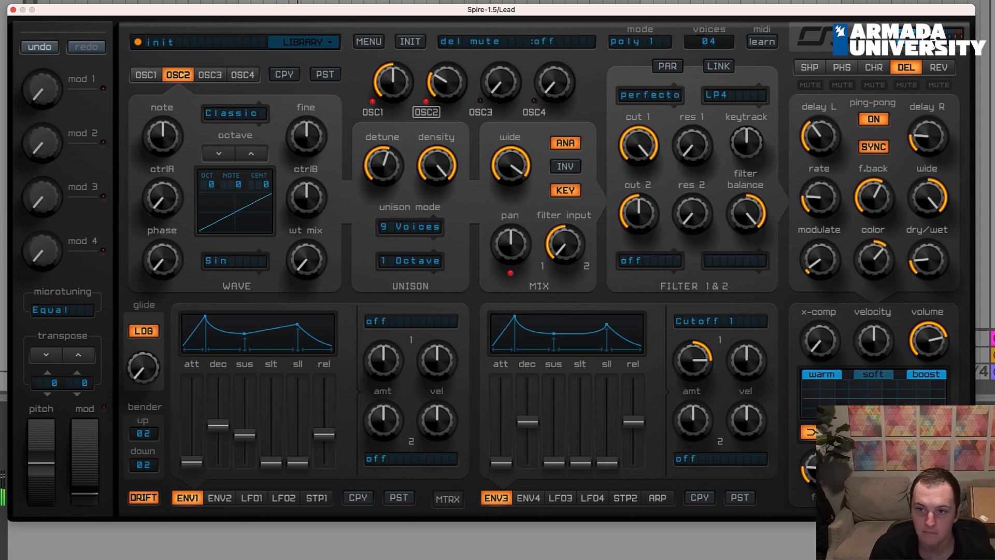
left_click_drag(679, 17, 669, 16)
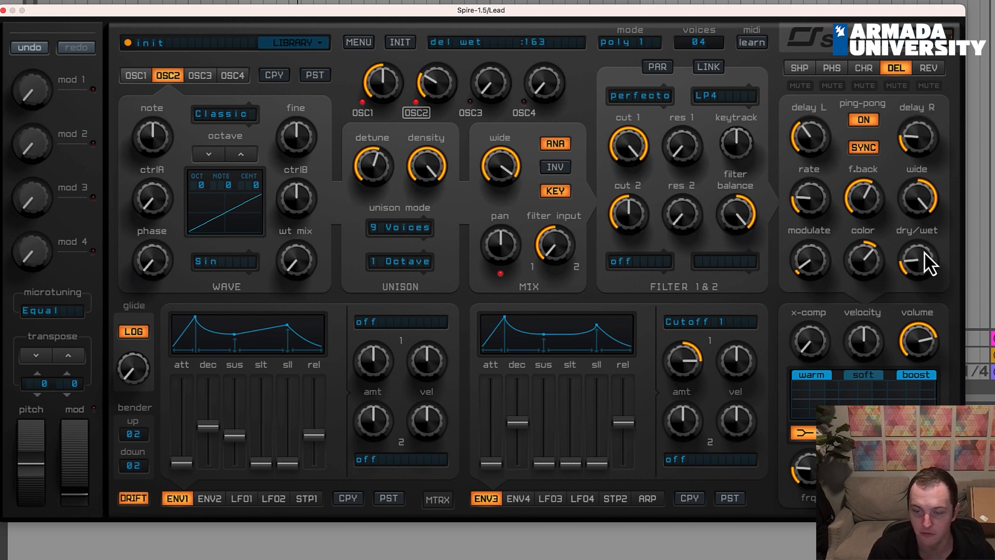
Set the reverb's predelay to below 150 and blend in the plate1 reverb with a moderate dry/wet amount.
left_click(928, 68)
scroll(832, 187, "up", 5)
scroll(823, 190, "up", 1)
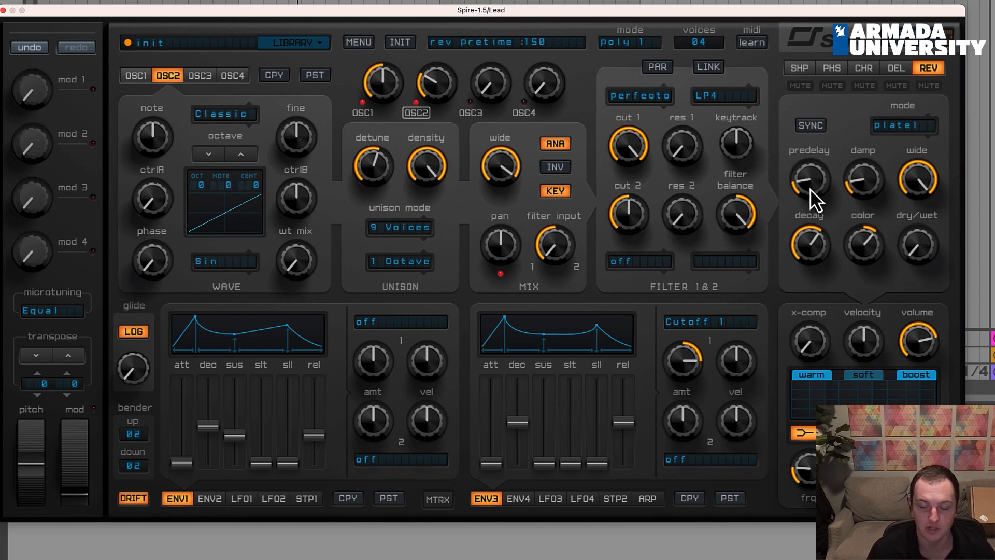
scroll(808, 187, "down", 3)
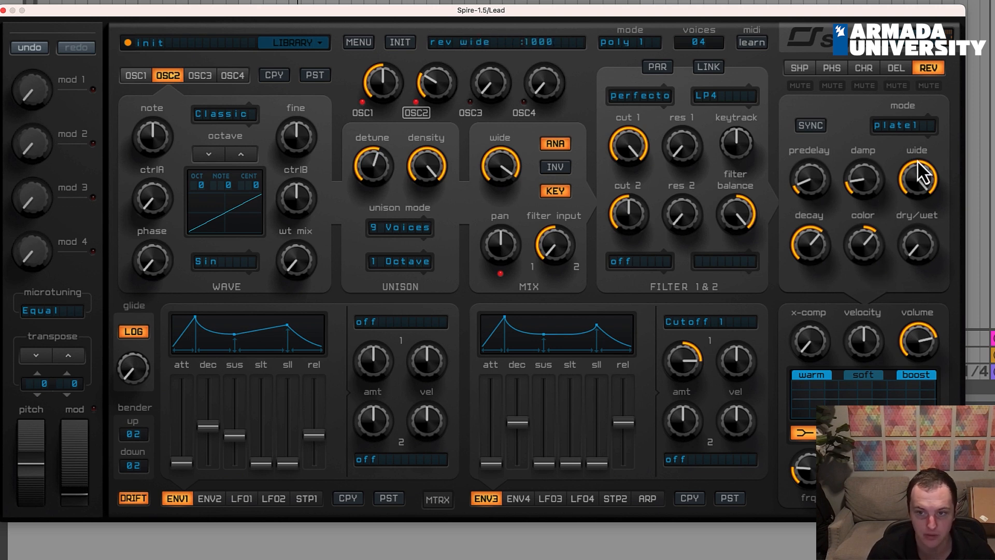
left_click(911, 127)
left_click(915, 127)
left_click_drag(913, 251, 925, 292)
left_click_drag(929, 241, 931, 201)
mouse_move(907, 244)
left_mouse_down()
mouse_move(896, 263)
mouse_move(904, 256)
left_mouse_up()
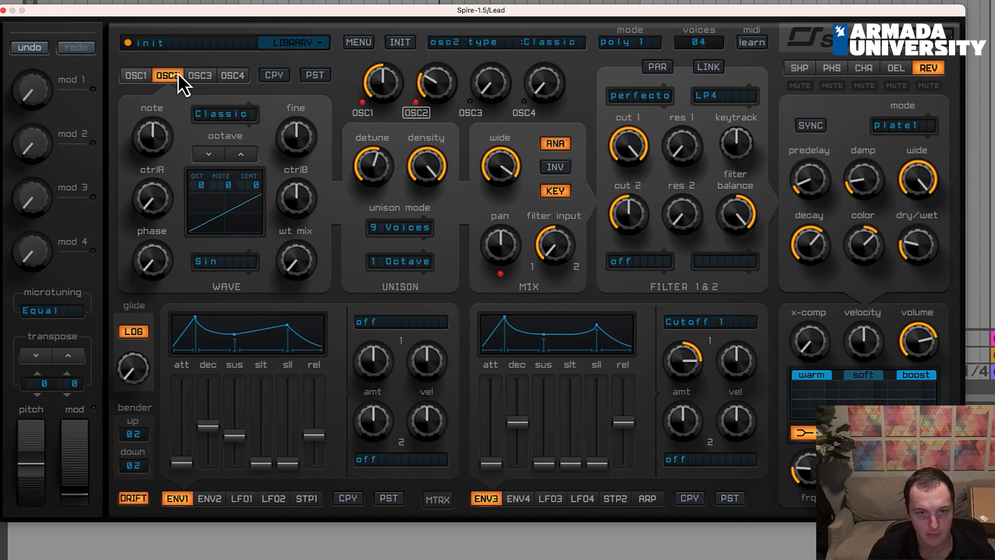
Paste the copied oscillator settings into oscillator 3 and raise it by one octave.
left_click(199, 76)
left_click(314, 75)
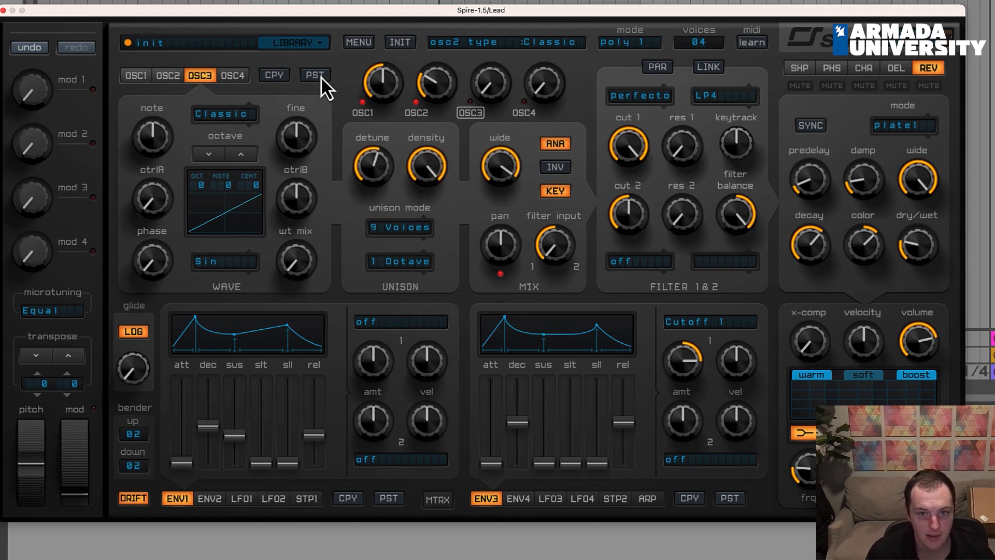
left_click(240, 154)
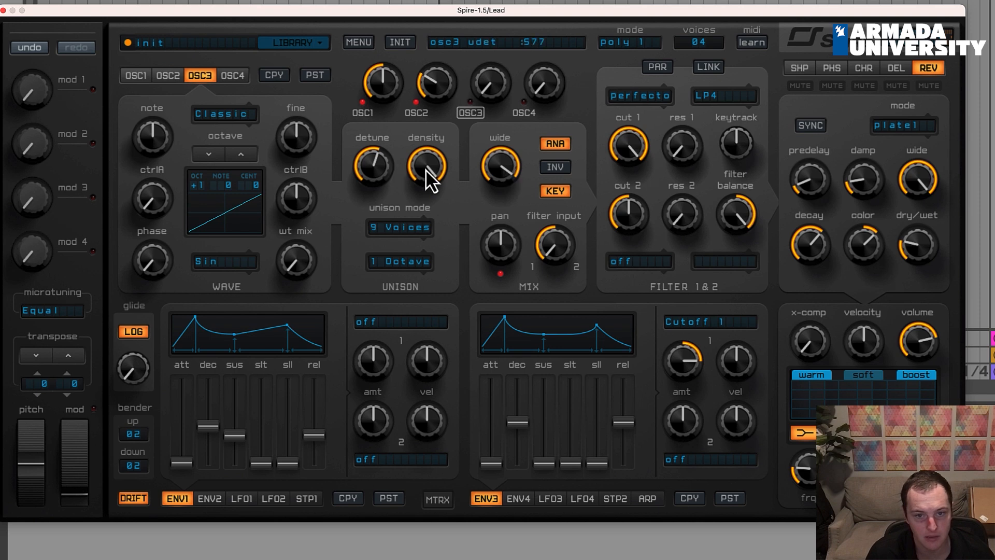
Narrow oscillator 3's width to about 684, lower its detune and set its density to 500.
left_click_drag(496, 192, 492, 200)
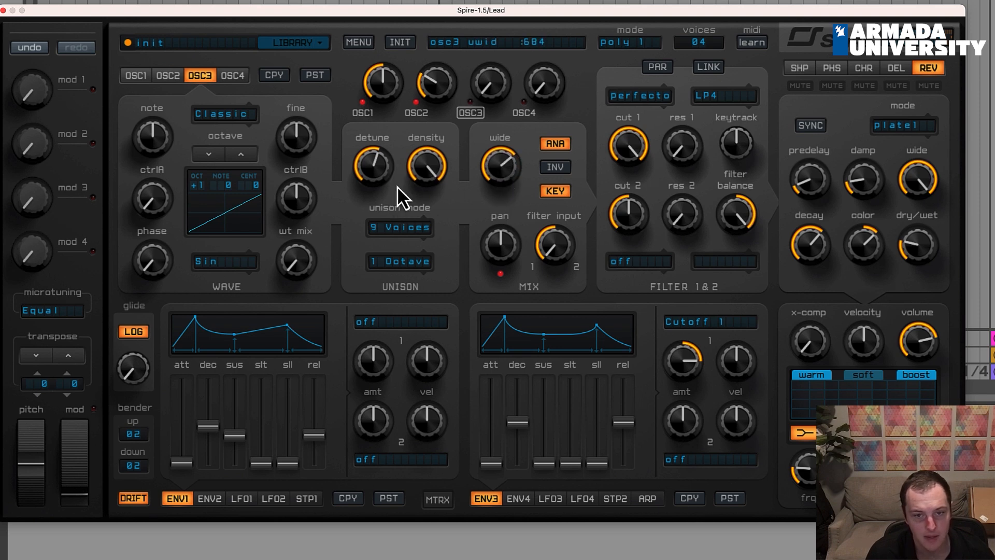
left_click_drag(422, 179, 380, 230)
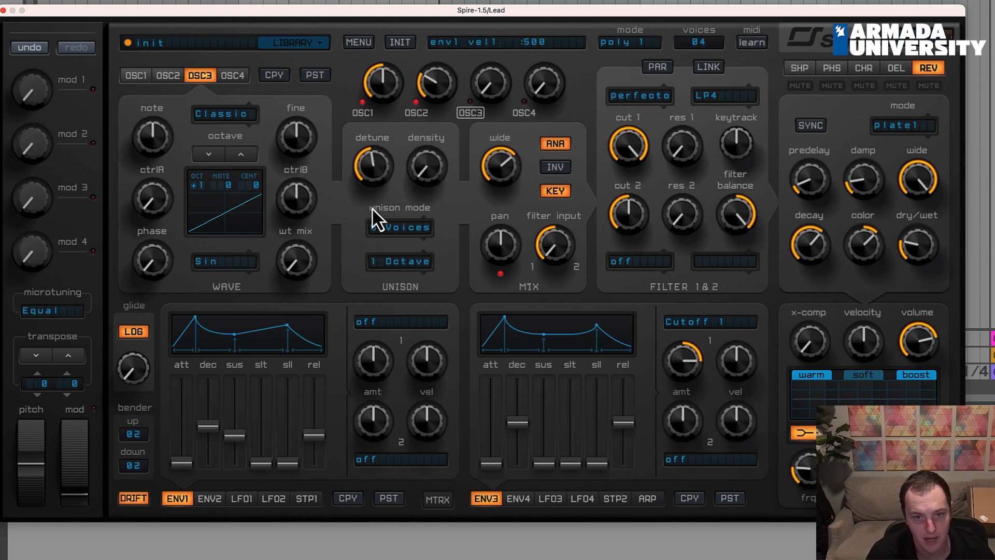
double_click(440, 179)
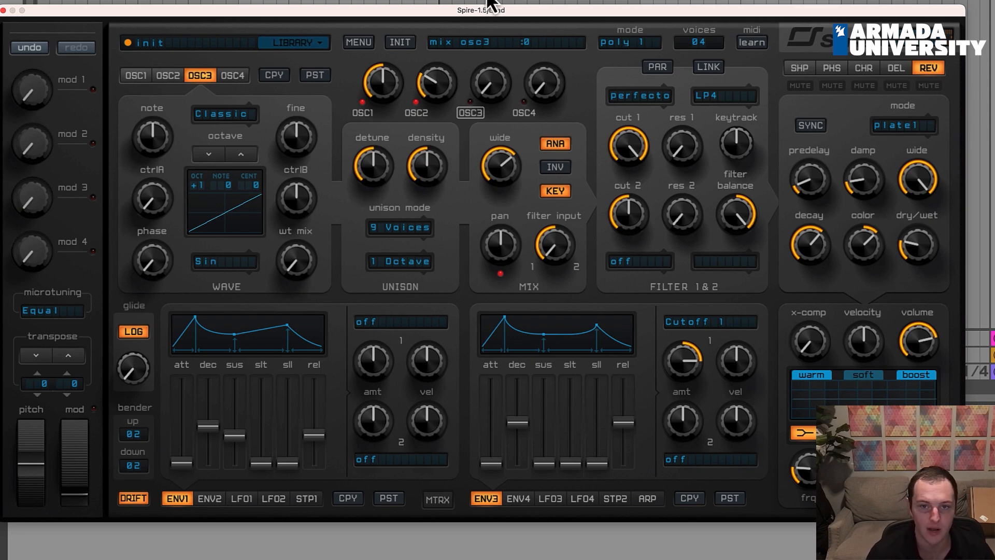
Blend oscillator 3 into the mix at about 316, drop its density to 0 and raise its detune.
left_click_drag(487, 10, 510, 41)
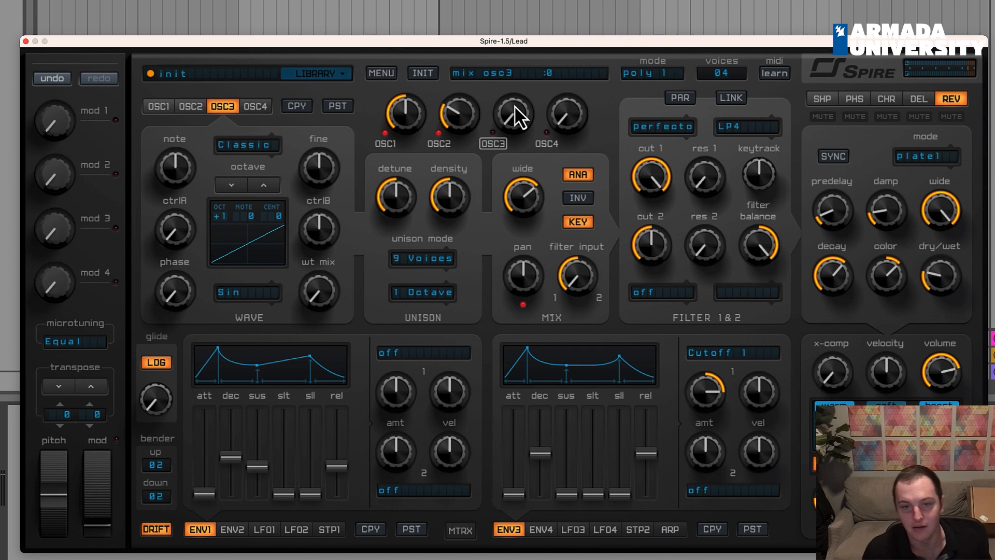
left_click_drag(517, 122, 501, 109)
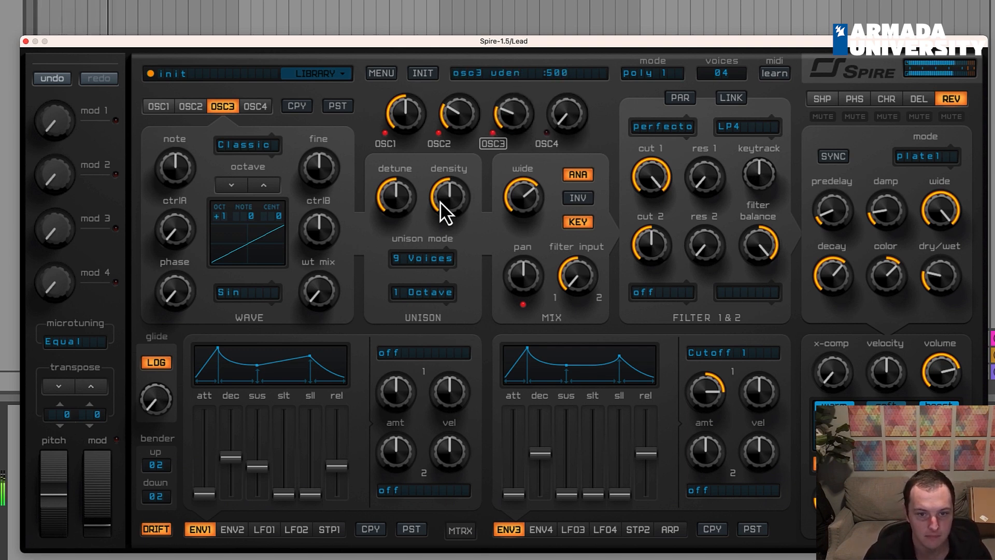
left_click_drag(440, 201, 437, 276)
left_click_drag(403, 178, 411, 163)
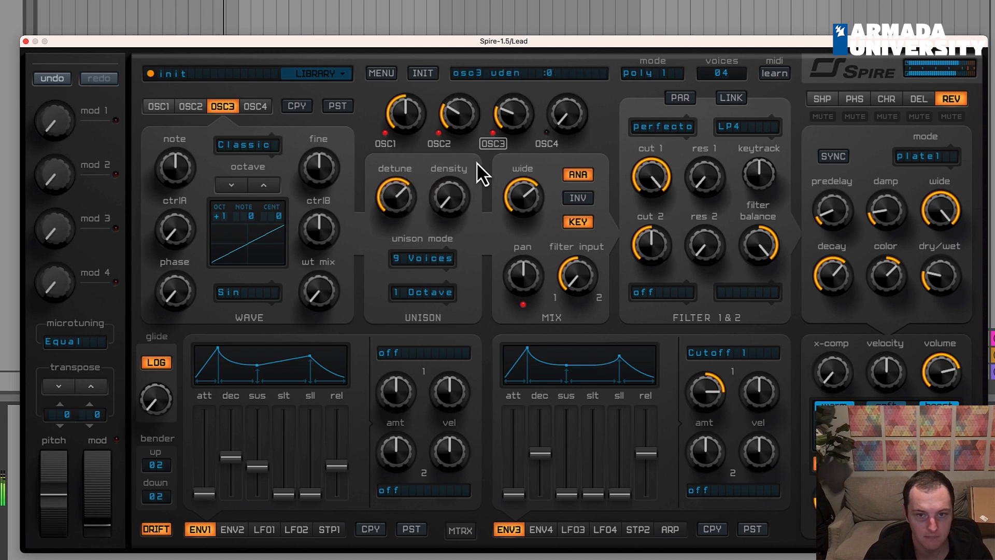
left_click_drag(507, 101, 507, 107)
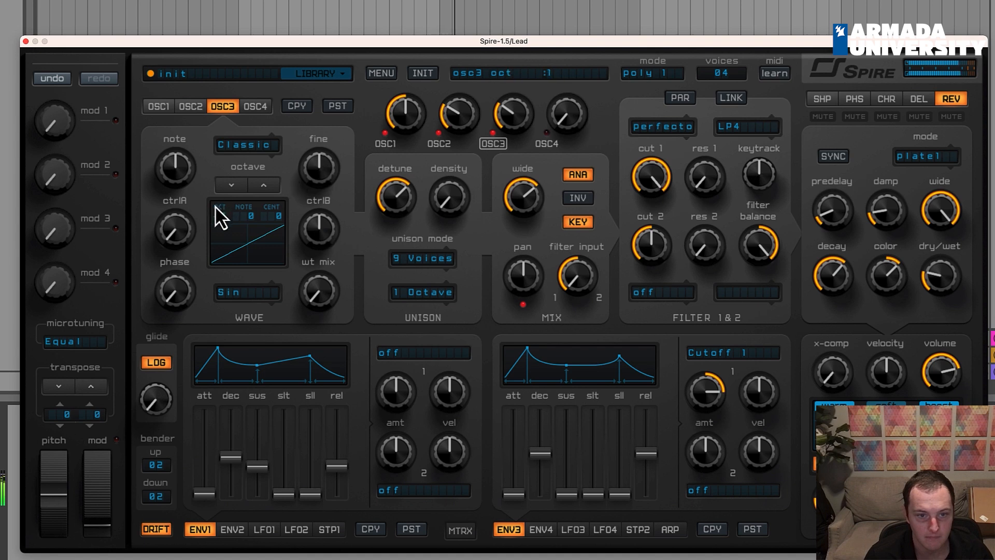
Try raising oscillator 3's phase and return it to zero.
left_click_drag(176, 295, 170, 166)
double_click(193, 285)
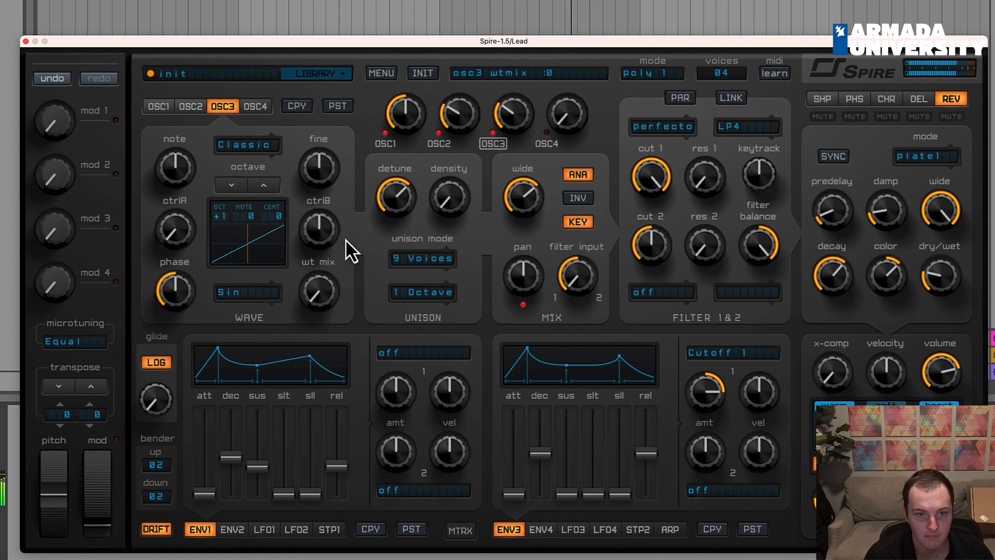
left_click_drag(177, 303, 213, 460)
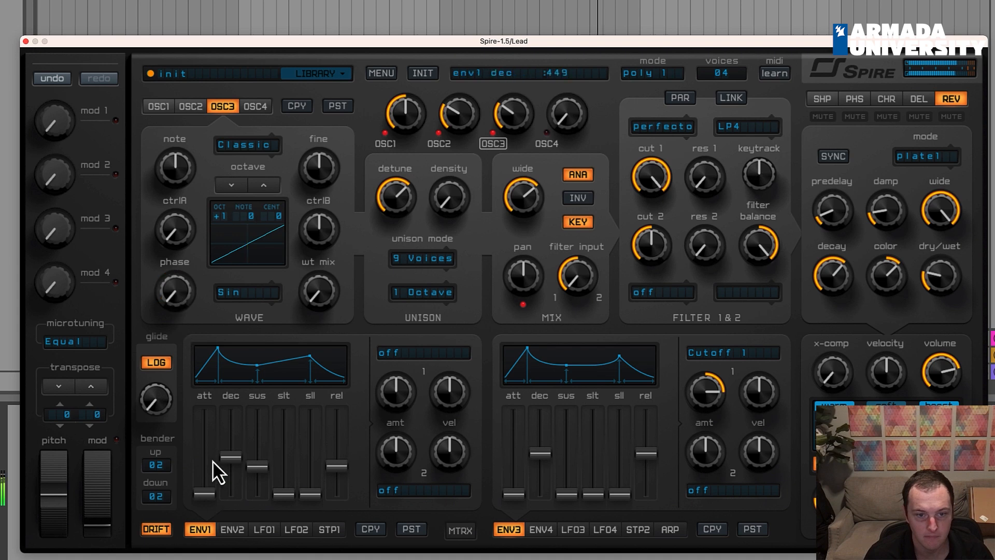
Enable inversion for oscillator 3 and set its mix level to about 305.
left_click(589, 200)
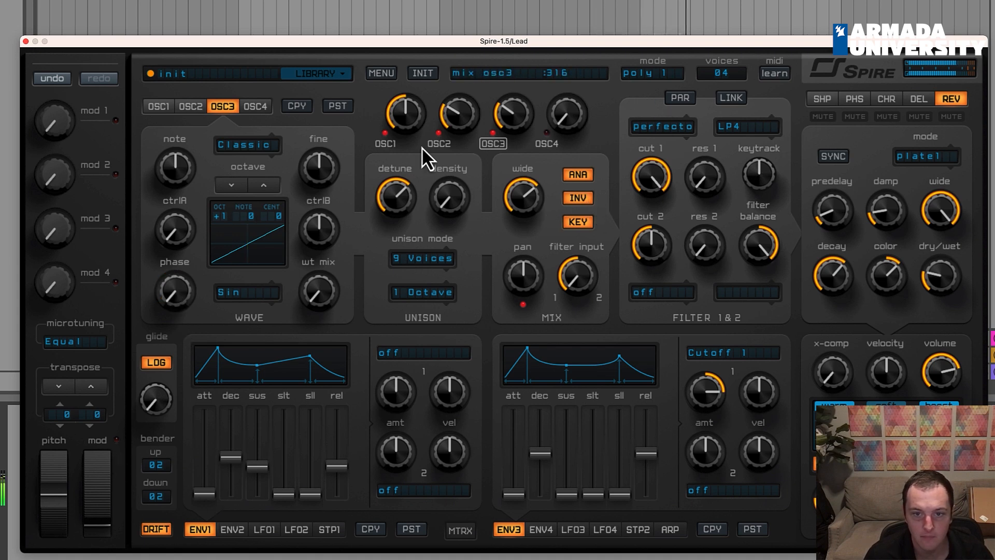
left_click_drag(512, 92, 517, 111)
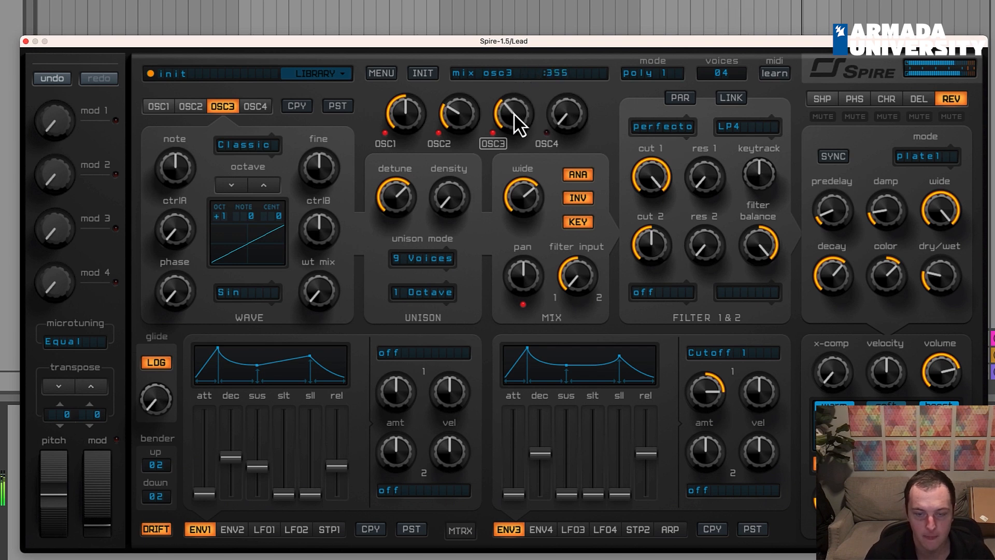
left_click_drag(511, 101, 513, 113)
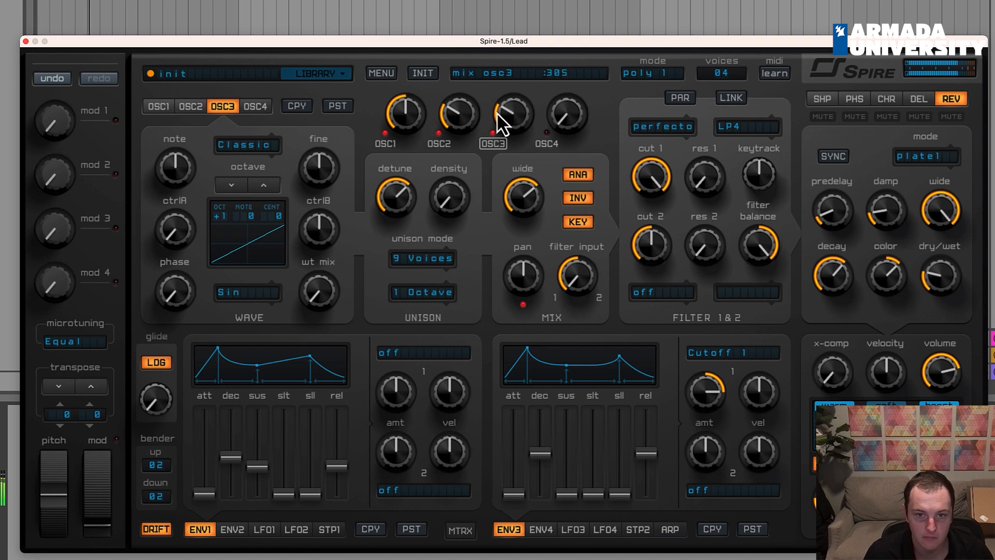
Lengthen envelope 1's release with an Exp1 release curve and slightly lower its sustain.
left_click_drag(342, 472, 340, 459)
left_click_drag(334, 363, 336, 372)
left_click_drag(340, 472, 339, 465)
left_click_drag(340, 375, 316, 362)
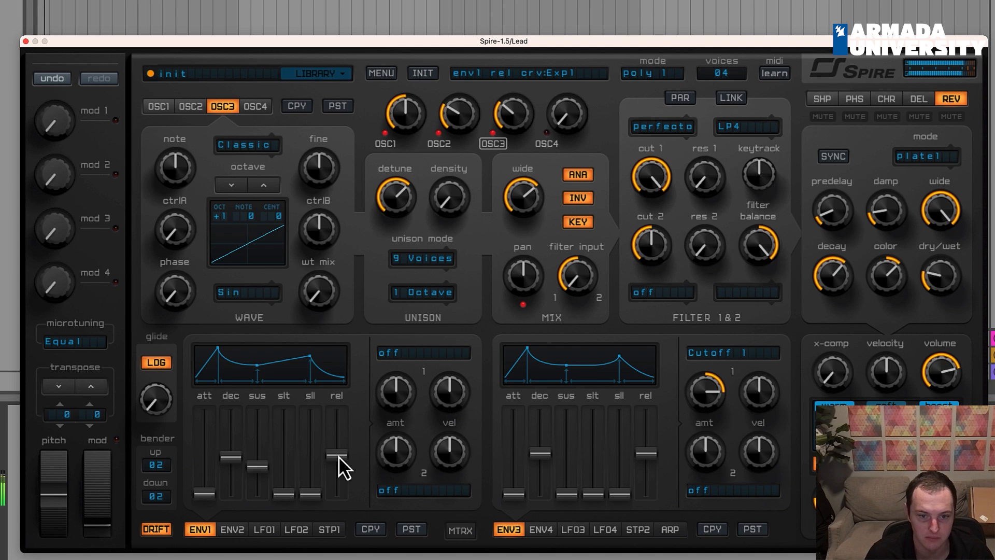
left_click_drag(338, 456, 336, 458)
mouse_move(256, 465)
left_mouse_down()
mouse_move(265, 524)
mouse_move(260, 446)
mouse_move(257, 468)
mouse_move(235, 461)
mouse_move(266, 470)
left_mouse_up()
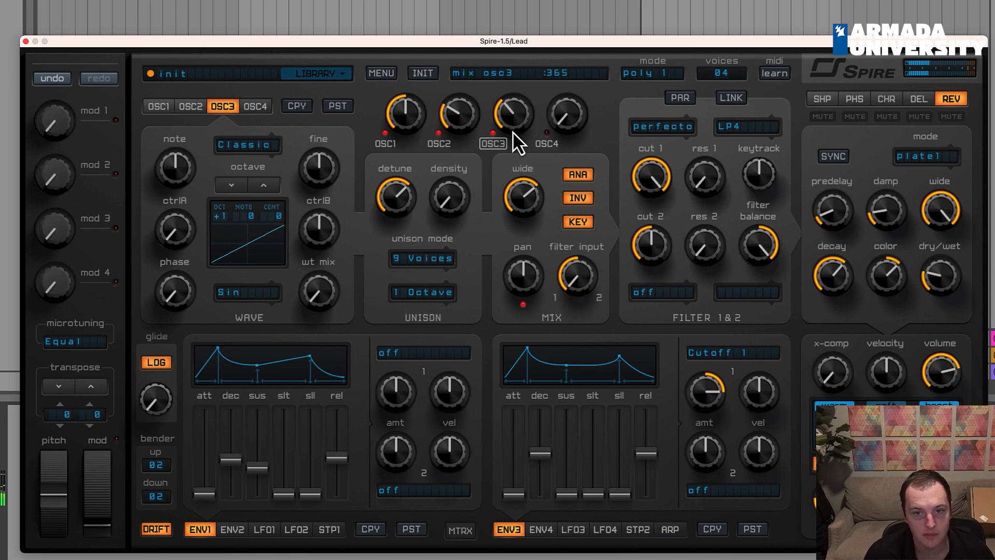
Compare the lead's sound with and without oscillator 3.
left_click(501, 142)
left_click(501, 142)
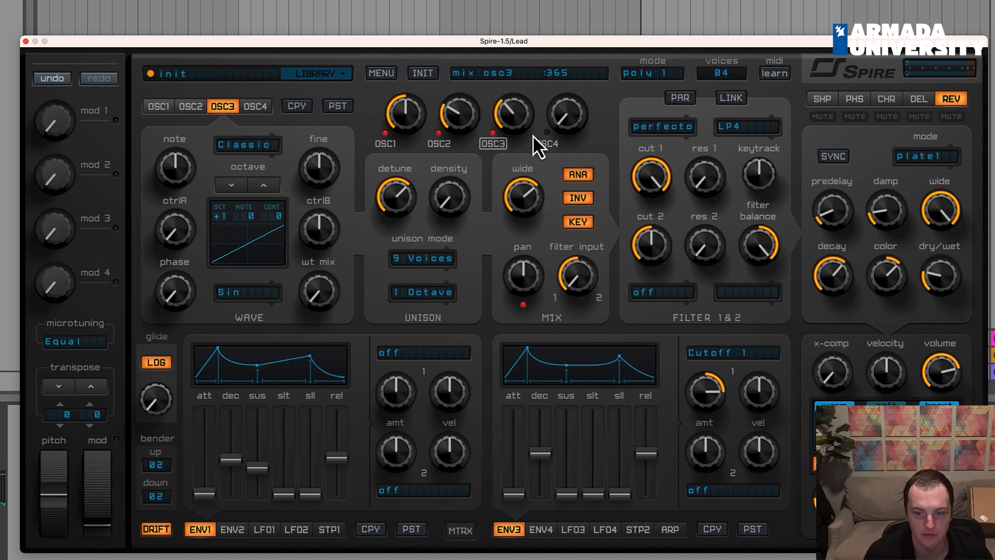
Set oscillator 4's type to Noise, raise its ctrlA and lower its ctrlB.
left_click(256, 106)
left_click(252, 147)
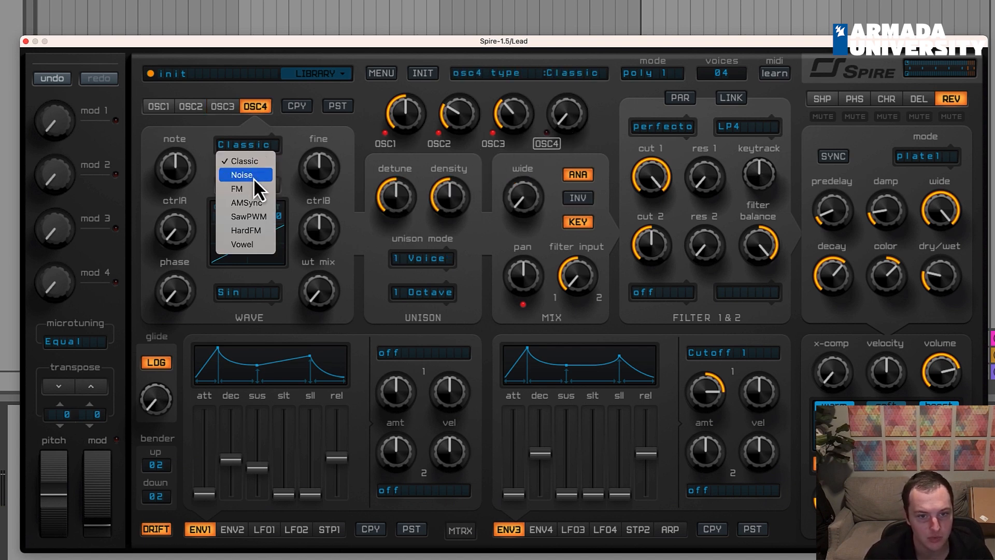
left_click(246, 175)
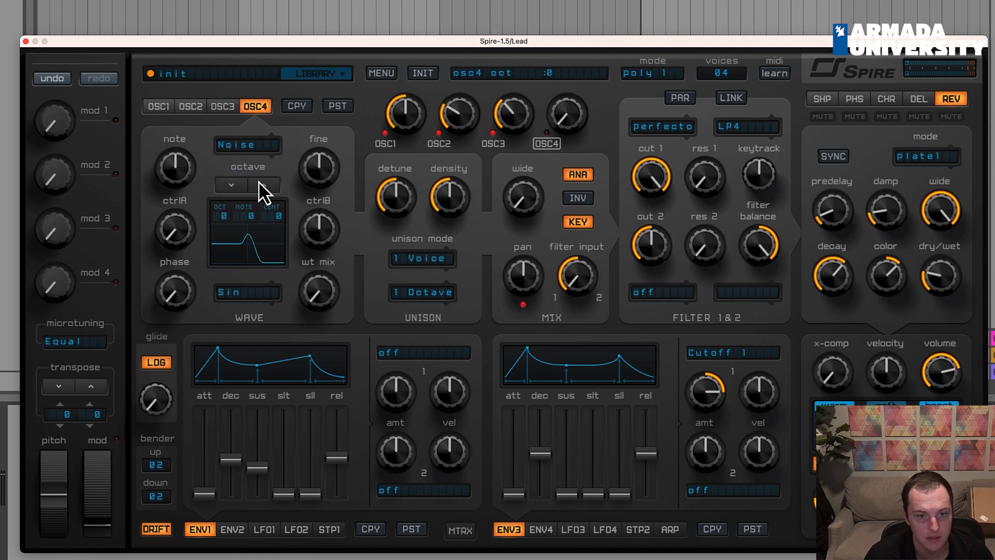
left_click_drag(181, 243, 199, 184)
left_click_drag(317, 236, 313, 298)
mouse_move(178, 236)
left_mouse_down()
mouse_move(175, 252)
mouse_move(186, 222)
left_mouse_up()
Turn off KEY for oscillator 4 and fine-tune its ctrlA.
left_click(580, 223)
left_click(583, 223)
left_click(587, 222)
mouse_move(189, 241)
left_mouse_down()
mouse_move(202, 210)
mouse_move(188, 251)
mouse_move(191, 225)
mouse_move(184, 231)
left_mouse_up()
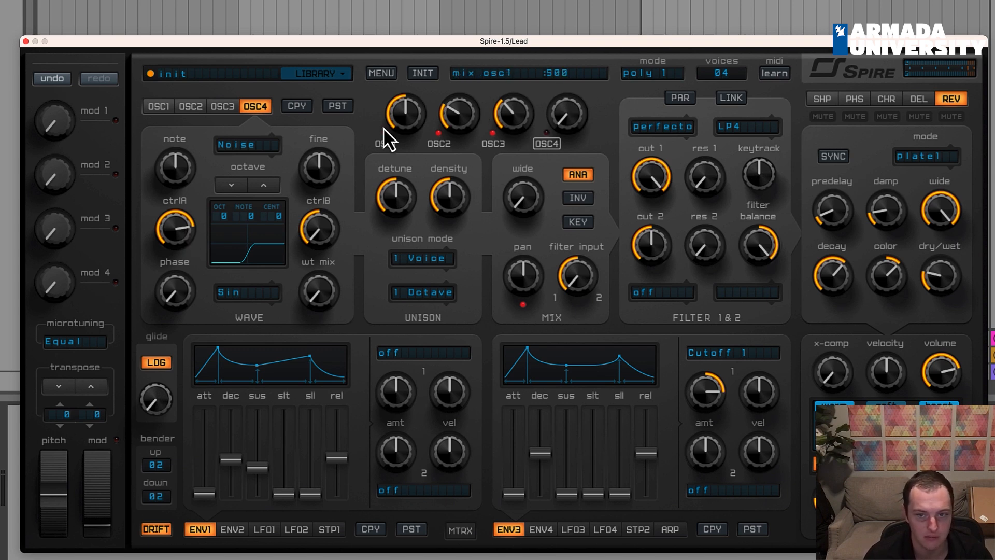
Blend oscillator 4 into the mix at about 20, adjust its ctrlA and switch its mix indicator to yellow.
left_click_drag(579, 114, 577, 97)
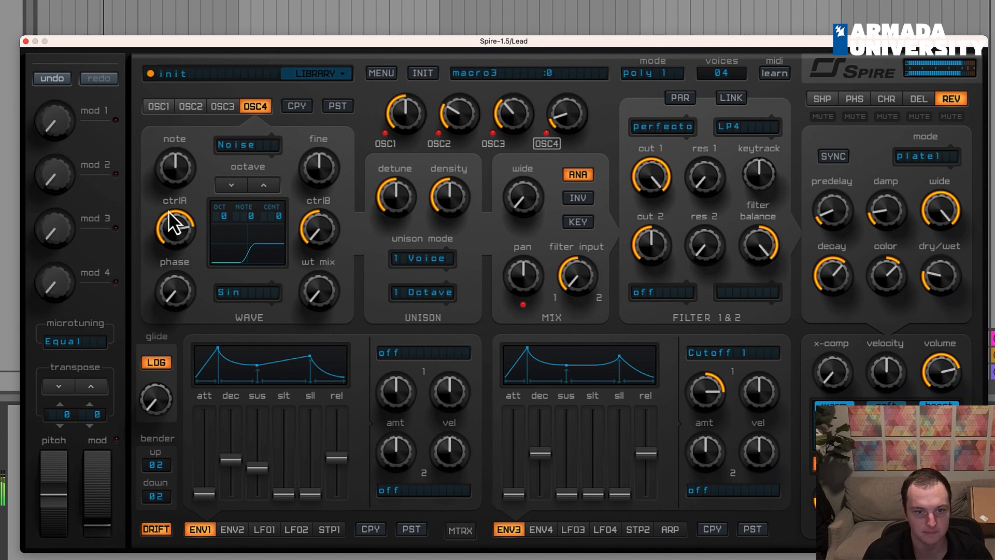
left_click_drag(170, 225, 169, 240)
left_click_drag(176, 226, 176, 234)
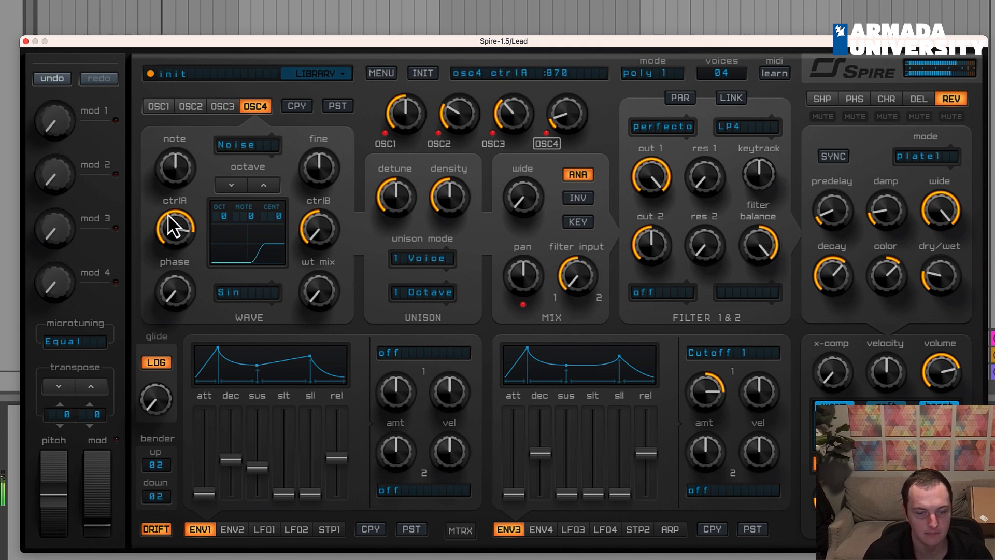
scroll(556, 116, "down", 5)
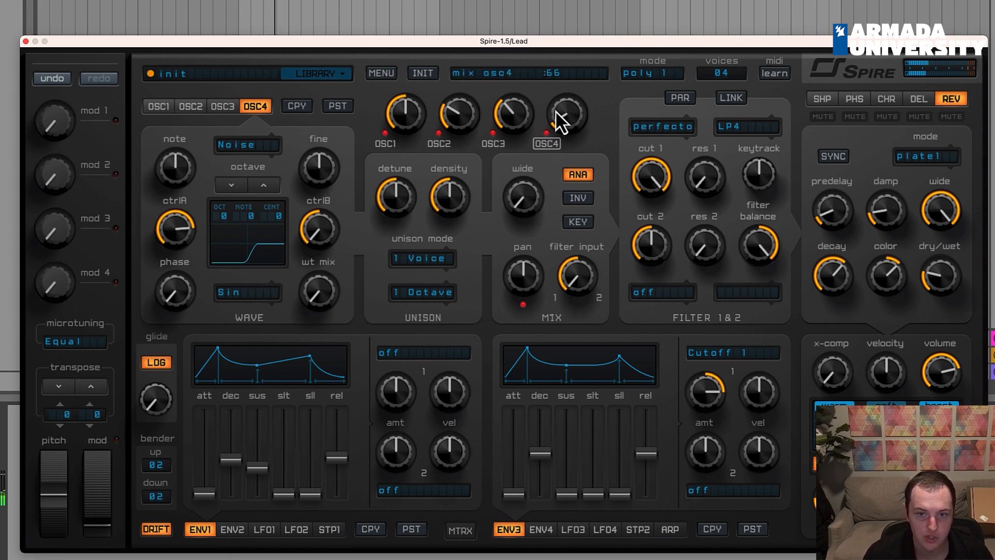
left_click_drag(561, 117, 560, 122)
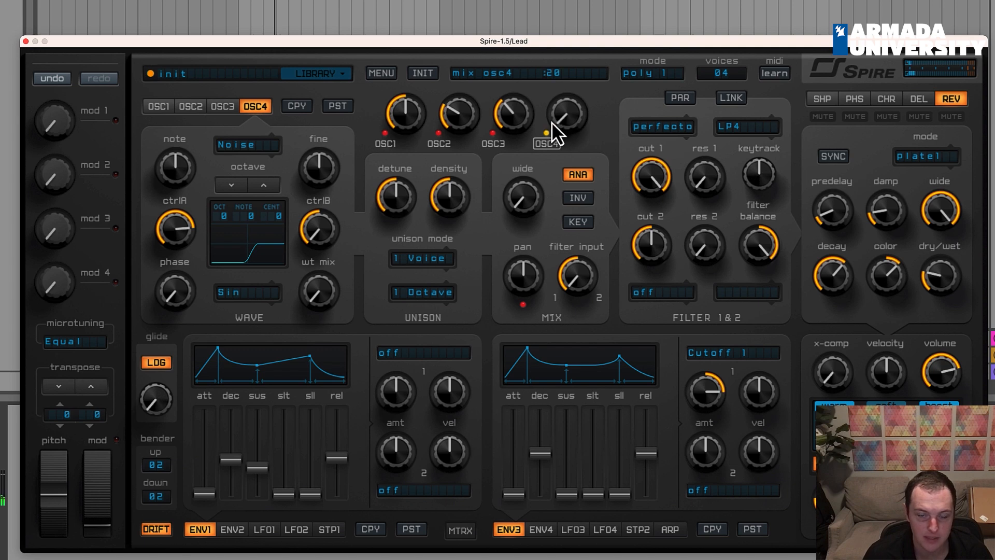
left_click(547, 133)
Shape envelope 2 with a decay of about 366, zero sustain and a short release, and slightly lower oscillator 4's mix level.
left_click(225, 529)
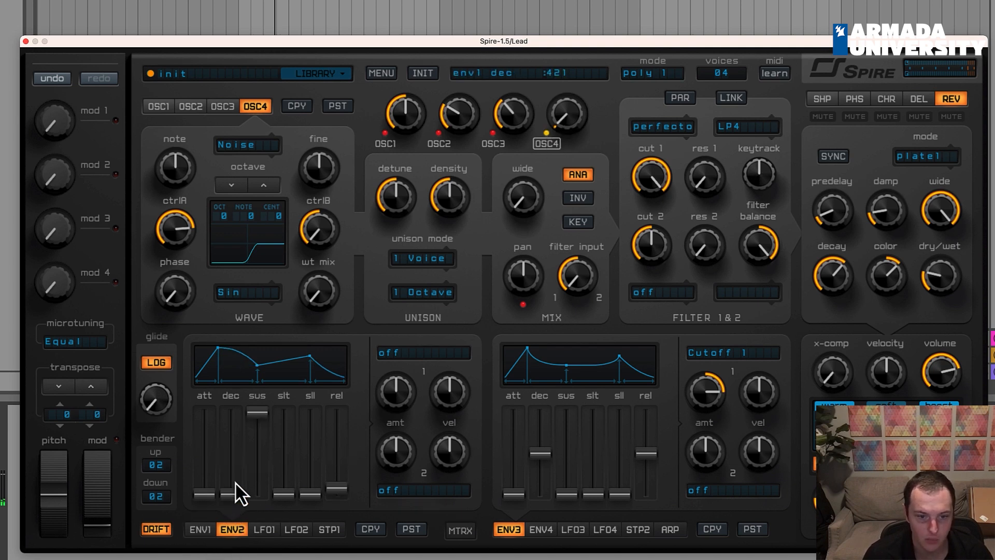
left_click_drag(232, 490, 231, 468)
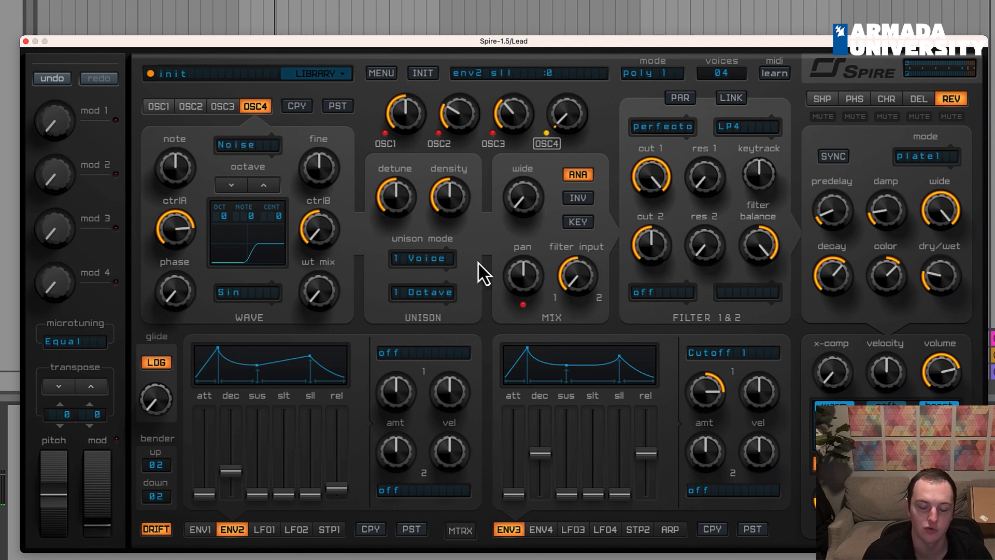
left_click_drag(233, 476, 232, 464)
left_click_drag(332, 492, 332, 490)
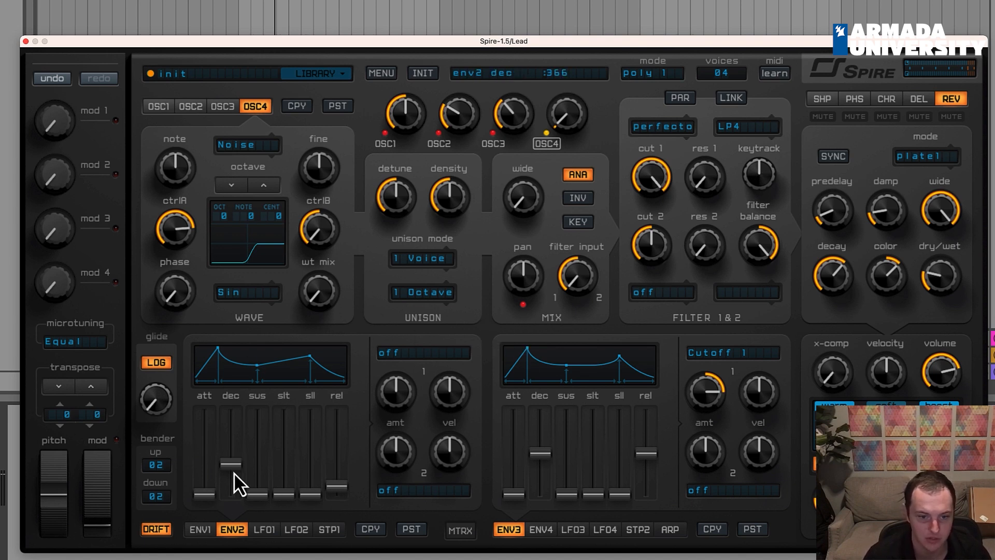
mouse_move(559, 122)
left_mouse_down()
mouse_move(558, 130)
mouse_move(574, 111)
mouse_move(571, 131)
left_mouse_up()
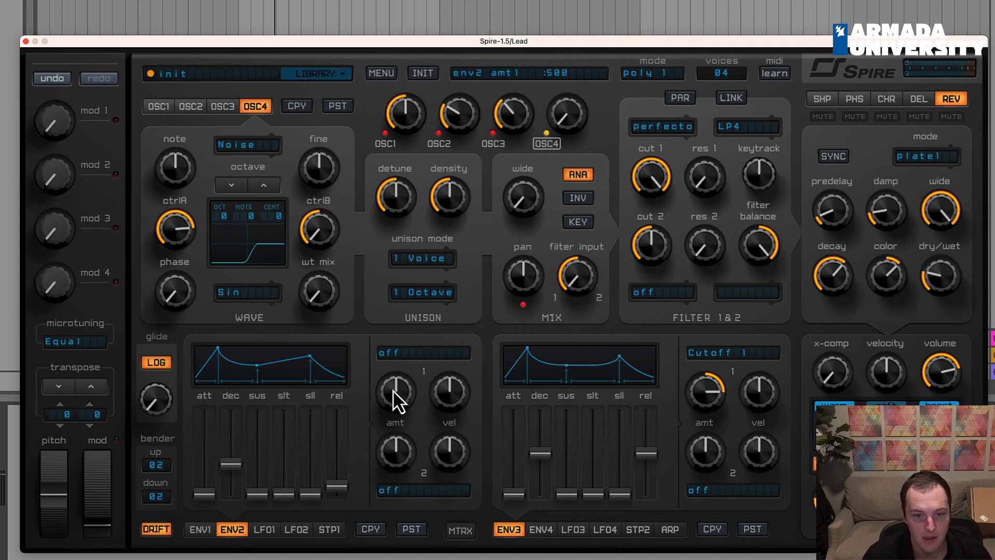
Try to assign a target to envelope 2's first modulation slot.
left_click(422, 353)
left_click(444, 342)
left_click(404, 356)
left_click(452, 343)
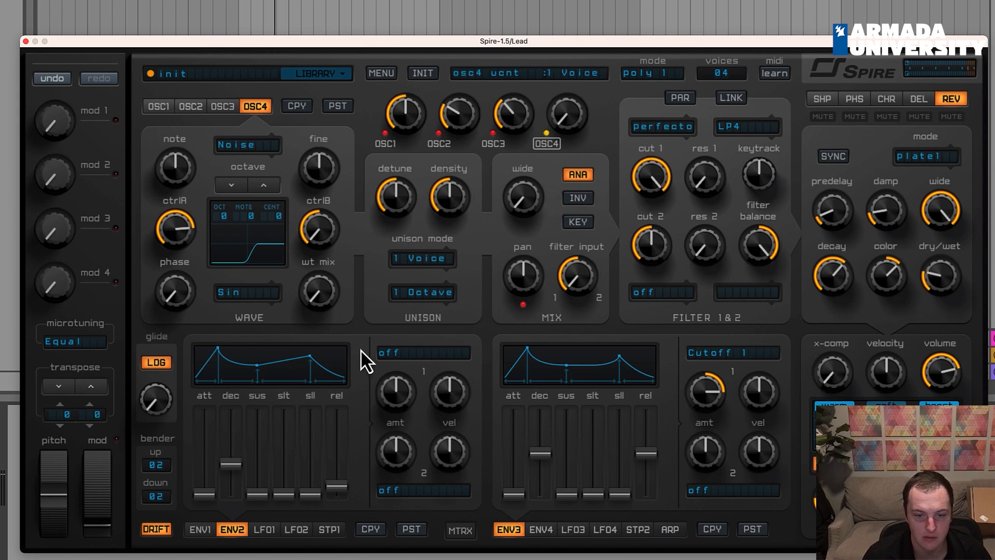
left_click_drag(403, 384, 425, 359)
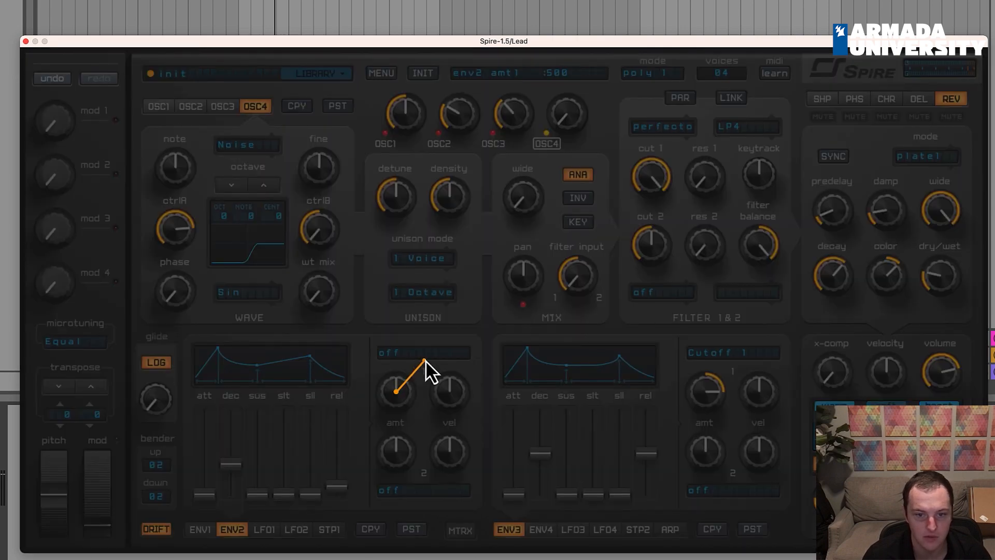
left_click_drag(402, 406, 396, 390)
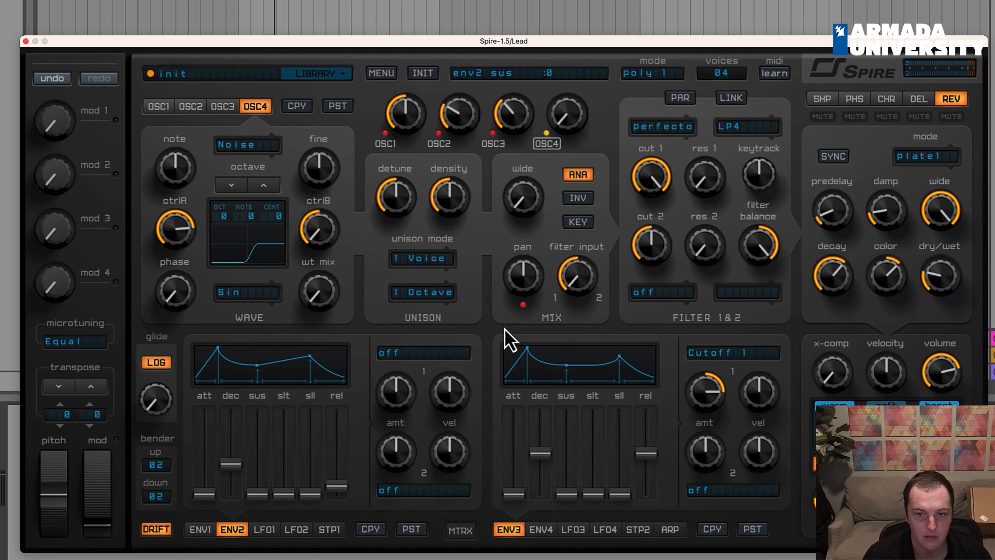
left_click(433, 351)
left_click(575, 274)
left_click_drag(650, 176, 622, 183)
Assign Osc4 Amp as envelope 2's first modulation target and raise its amount well above centre.
left_click_drag(568, 116, 404, 353)
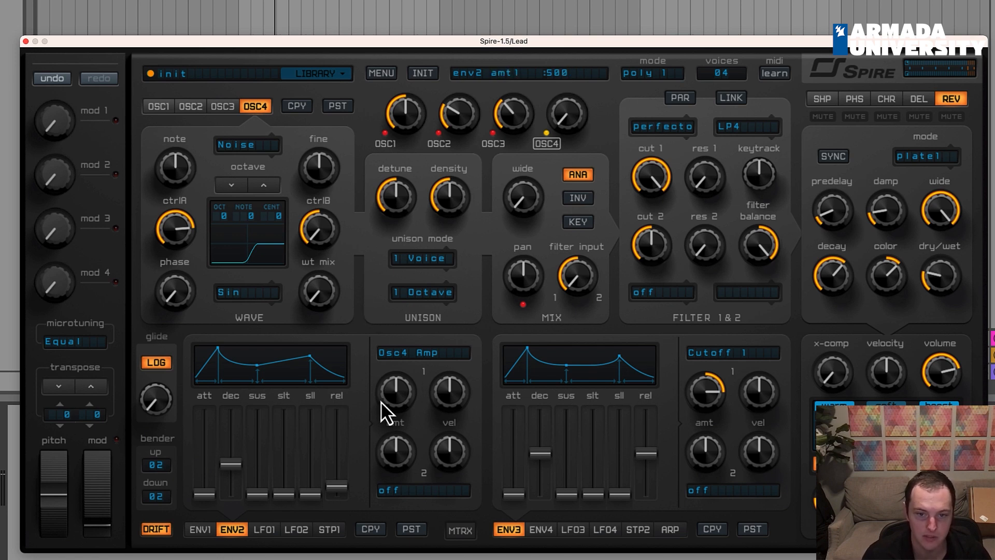
left_click_drag(405, 388, 397, 406)
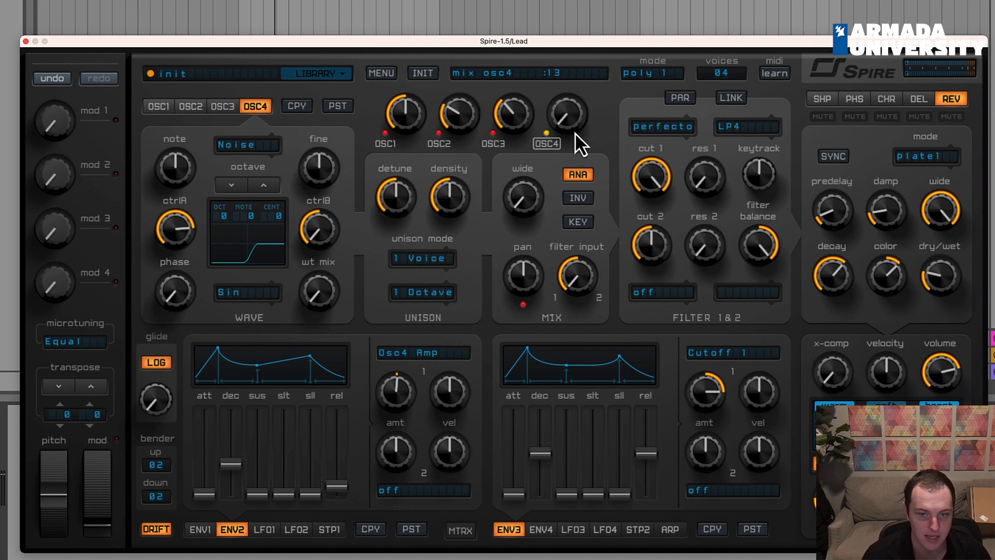
left_click_drag(414, 395, 405, 365)
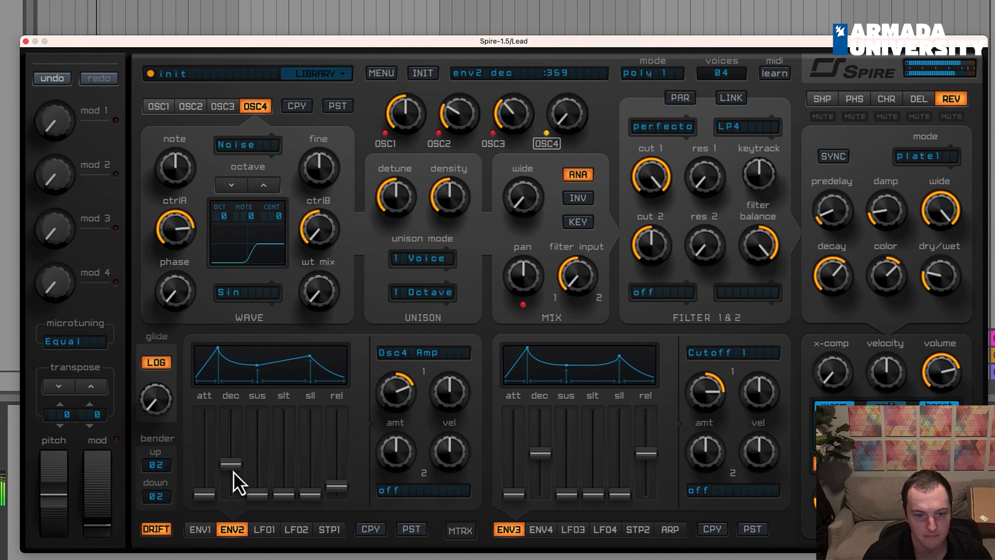
Lengthen envelope 2's decay, slightly reduce its Osc4 Amp amount and fine-tune oscillator 4's ctrlA.
left_click_drag(237, 465, 235, 446)
left_click_drag(391, 404, 389, 402)
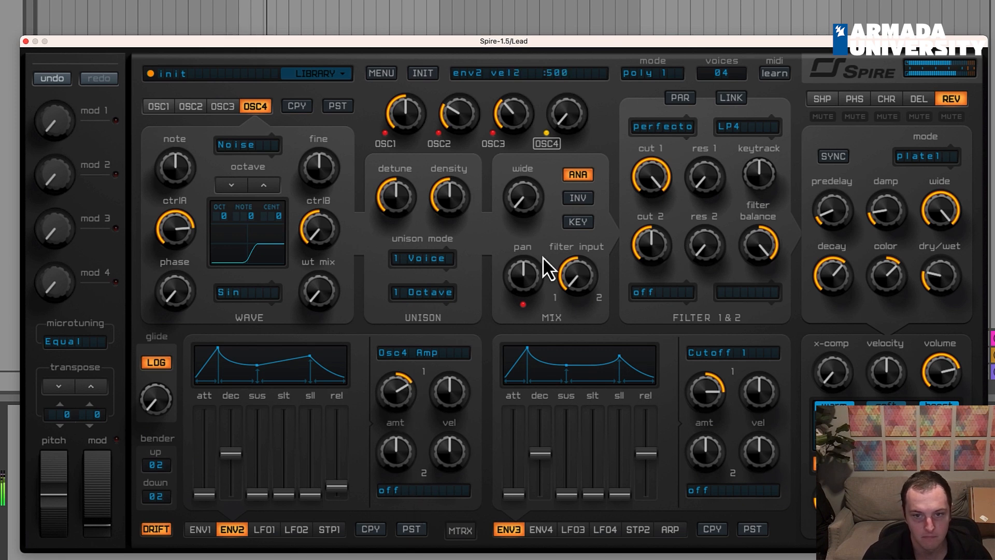
left_click(552, 145)
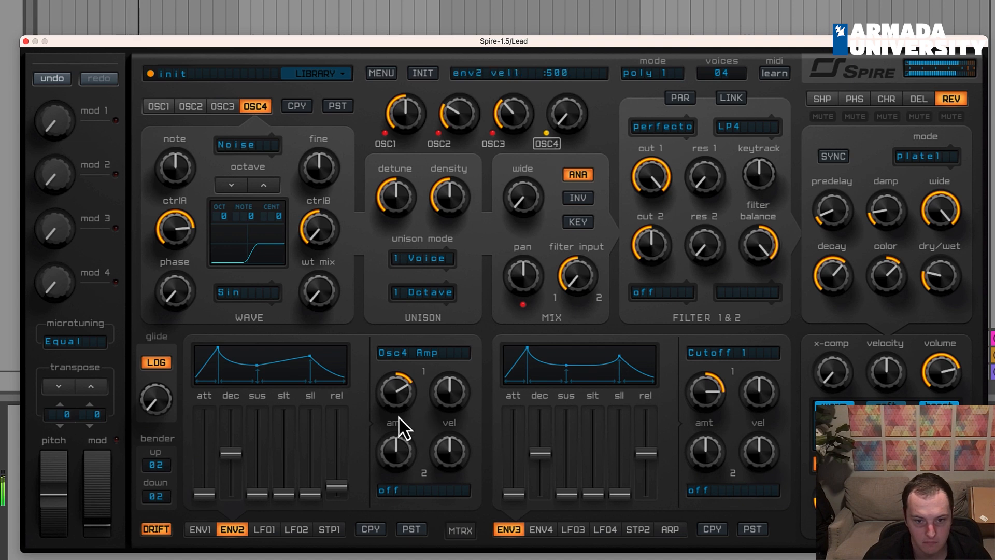
left_click_drag(391, 394, 390, 394)
mouse_move(169, 238)
left_mouse_down()
mouse_move(167, 256)
mouse_move(176, 250)
left_mouse_up()
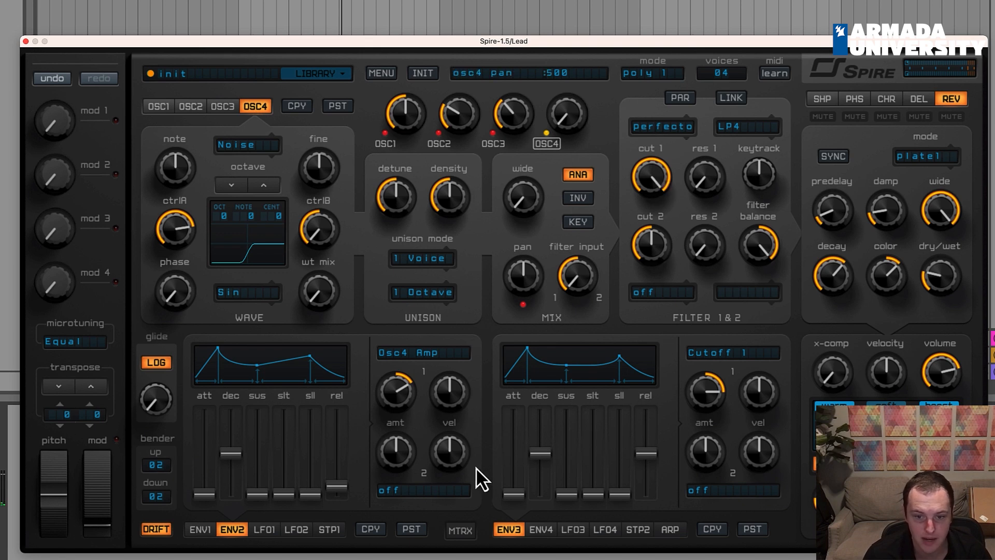
left_click(458, 529)
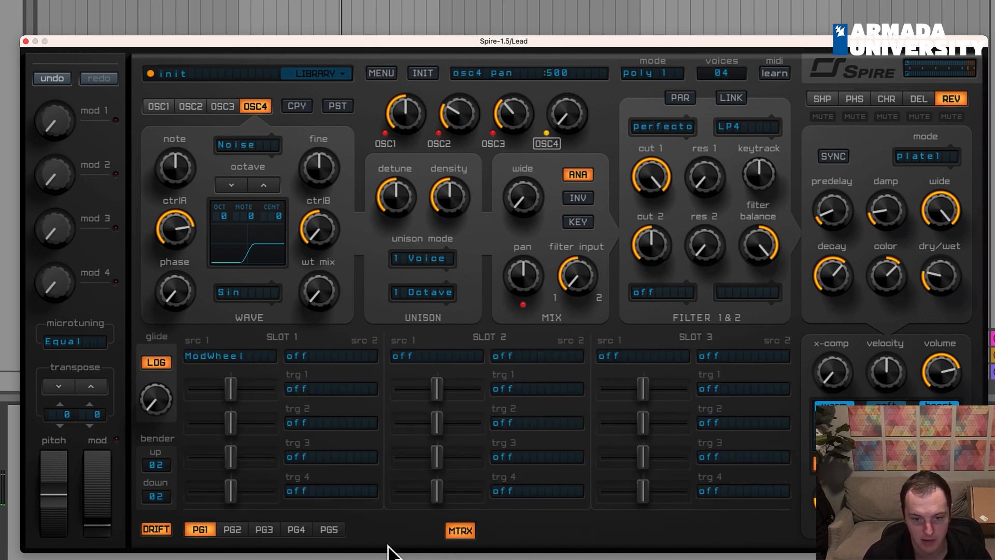
left_click(458, 530)
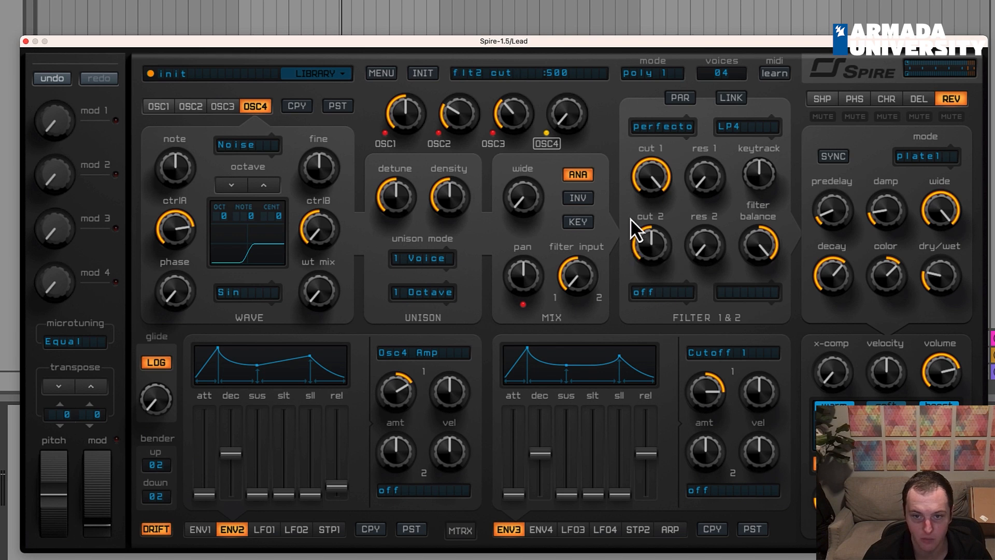
Sweep filter 1's cutoff, raise its resonance to about 141 and bring the cutoff down to 0.
left_click_drag(659, 178, 653, 246)
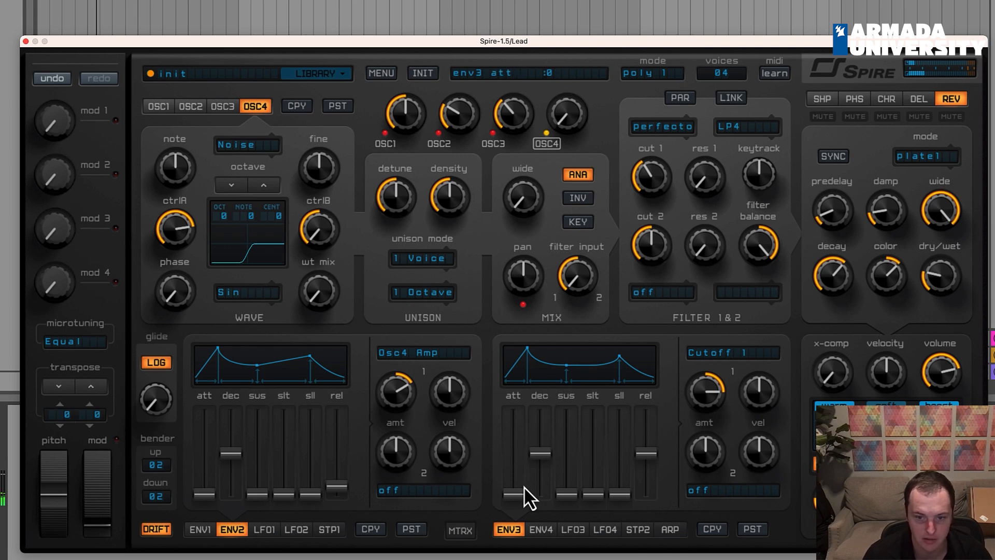
left_click_drag(647, 168, 637, 219)
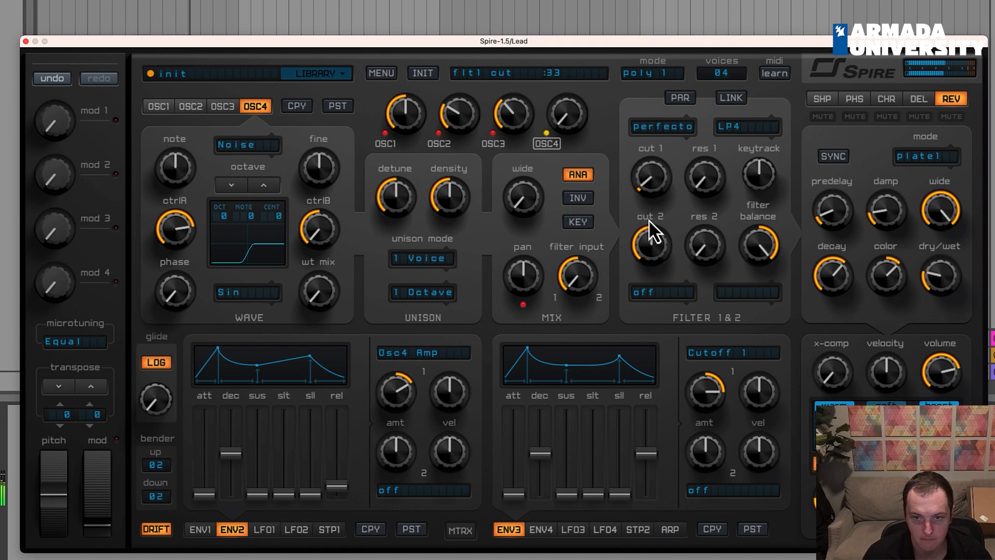
left_click_drag(697, 179, 718, 170)
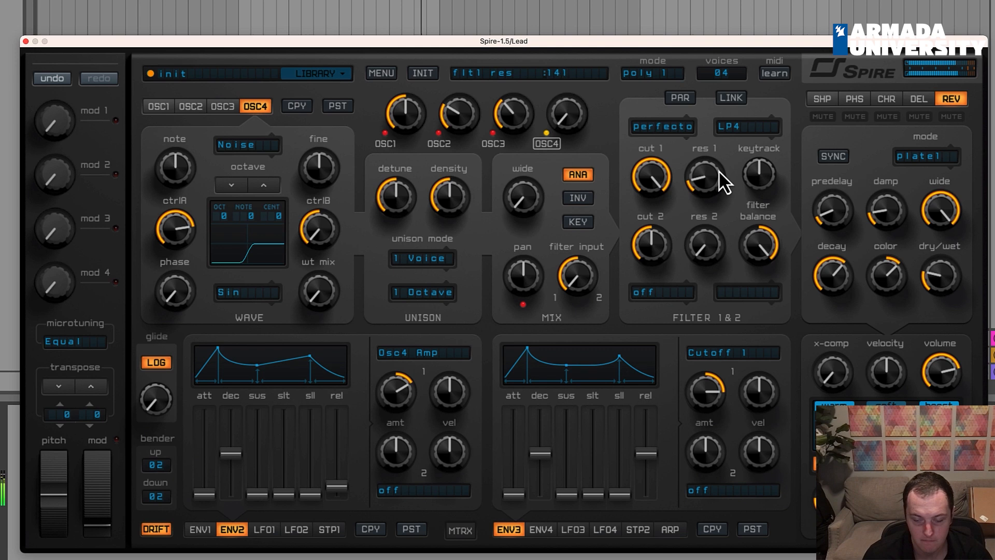
left_click_drag(632, 207, 624, 315)
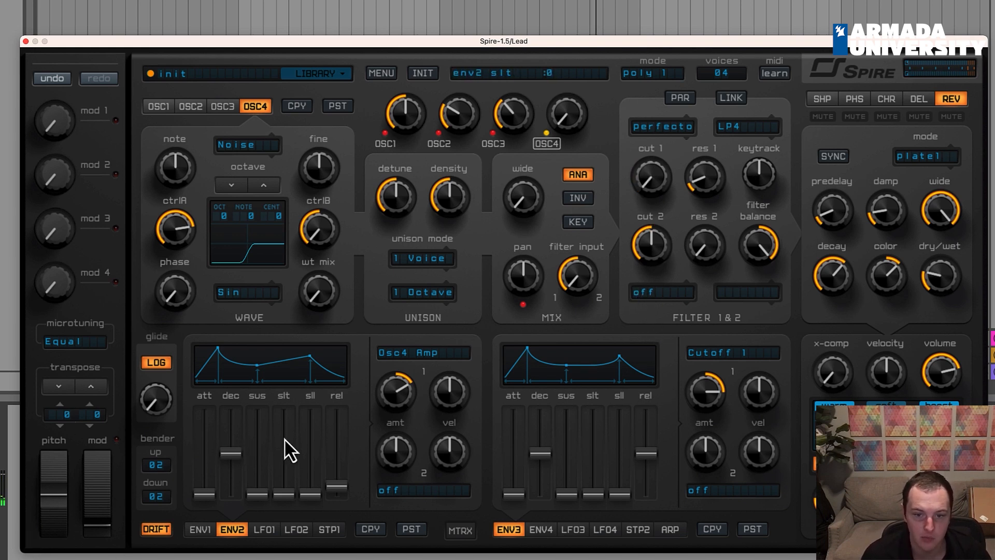
Route ModWheel to Cutoff 1 in slot 1 of the modulation matrix with an amount of 1000.
left_click(460, 530)
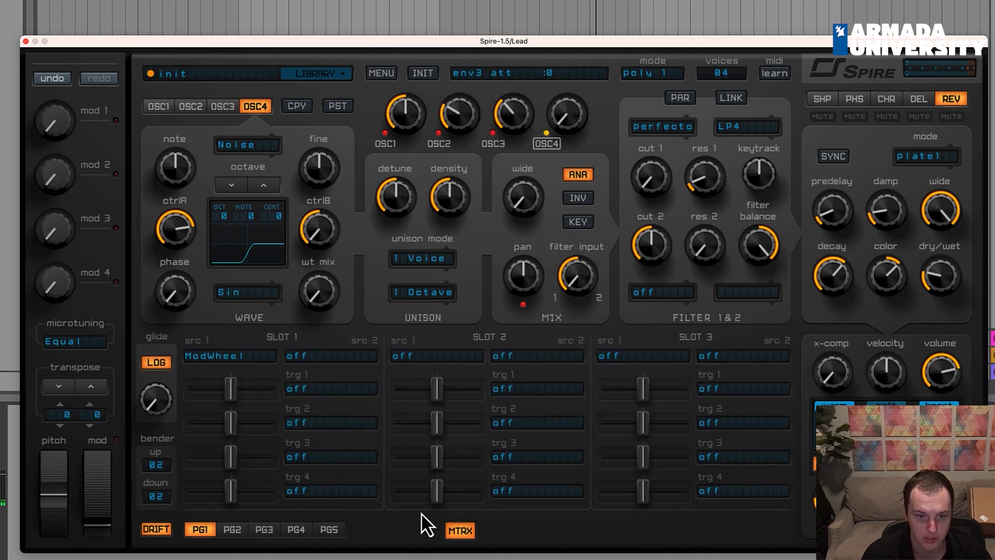
left_click(313, 388)
left_click(658, 179)
left_click_drag(651, 171, 329, 387)
left_click_drag(229, 394, 272, 388)
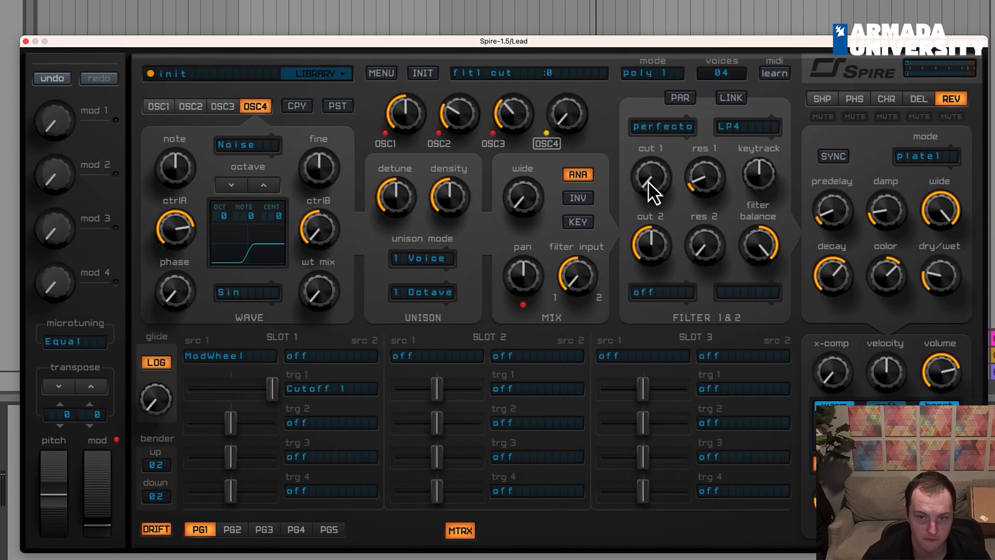
Sweep the mod wheel between its minimum and 1000 to audition the filter cutoff modulation.
left_click_drag(85, 518, 101, 459)
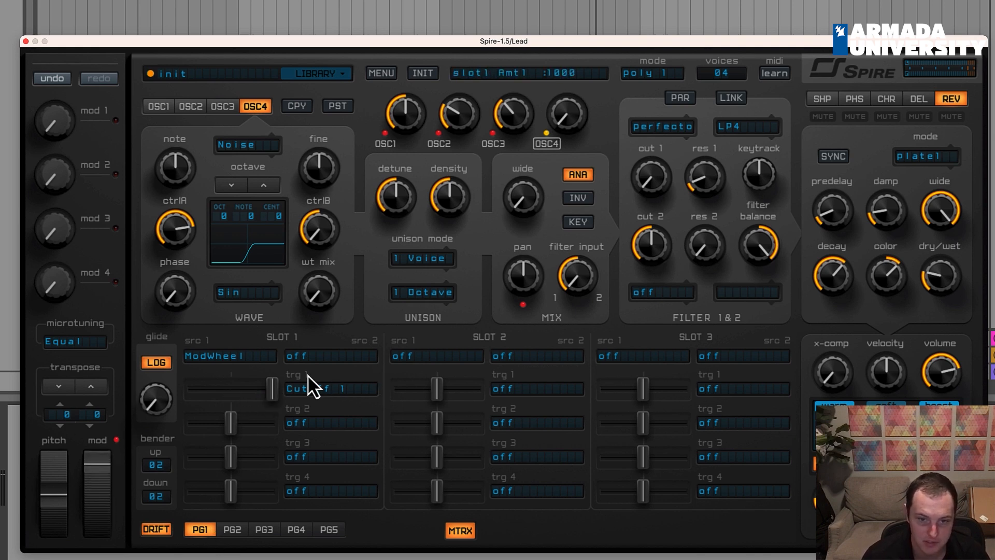
left_click_drag(648, 176, 596, 288)
left_click_drag(104, 484, 77, 542)
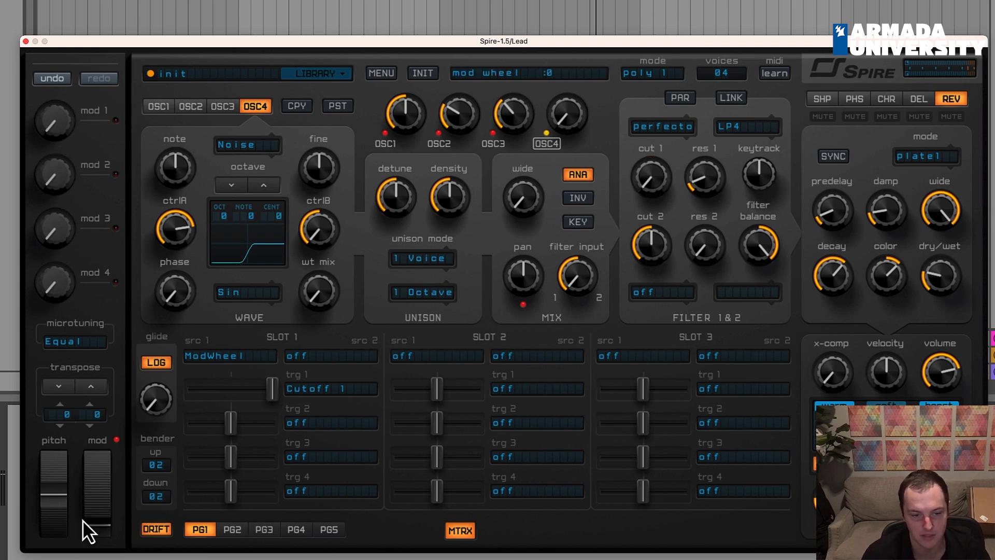
left_click_drag(94, 495, 108, 359)
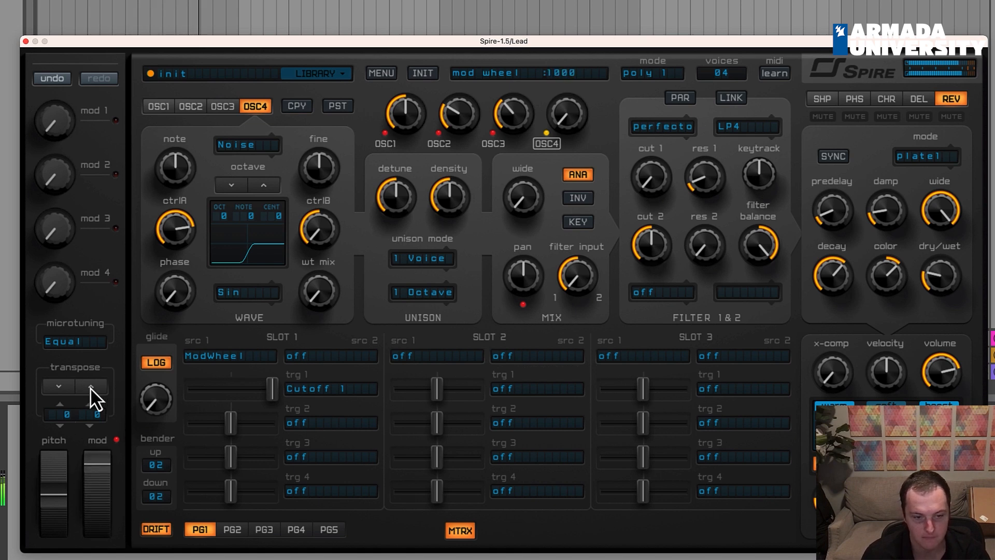
left_click_drag(93, 472, 90, 559)
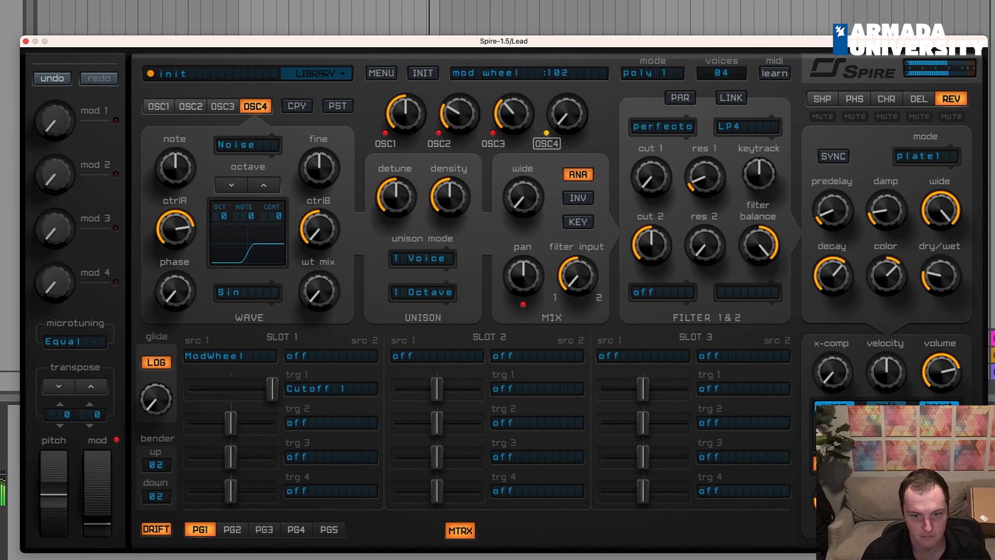
Fine-tune envelope 3's Cutoff 1 amount and filter 1's resonance, and raise the mod wheel to its maximum.
left_click(467, 531)
mouse_move(694, 402)
left_mouse_down()
mouse_move(689, 391)
mouse_move(691, 401)
left_mouse_up()
left_click_drag(99, 523, 104, 486)
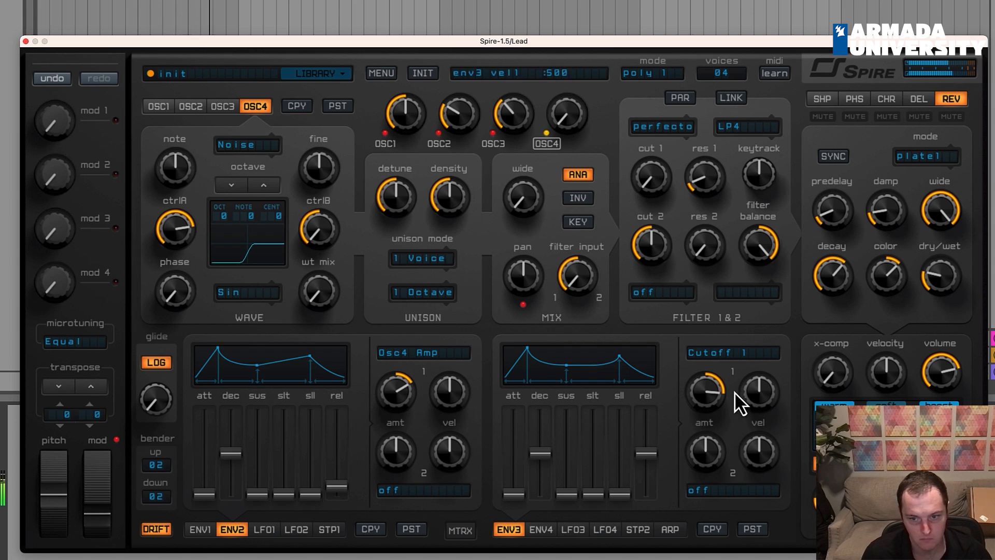
left_click_drag(718, 178, 717, 176)
left_click_drag(95, 512, 93, 272)
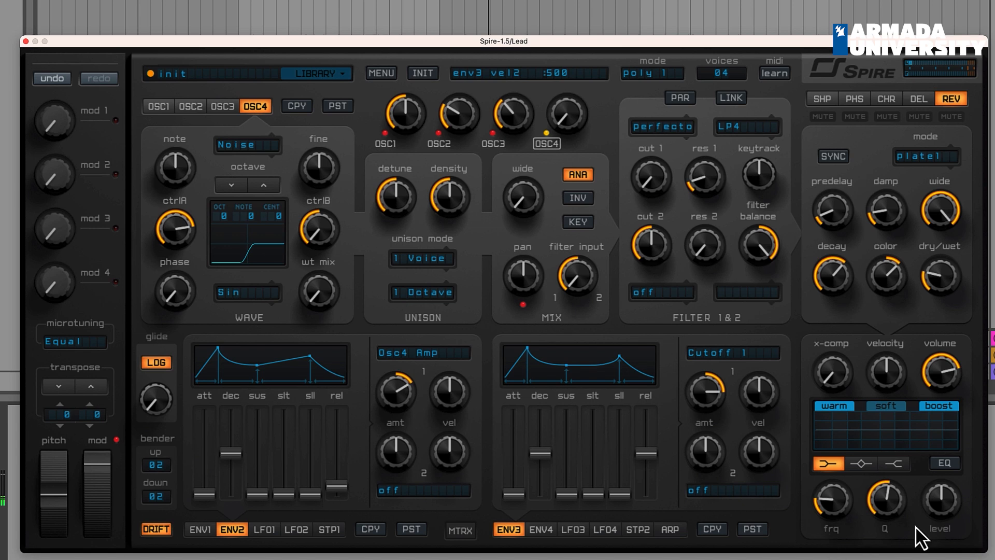
Compare the sound with the warm mode on and off, leaving it switched off.
left_click(829, 408)
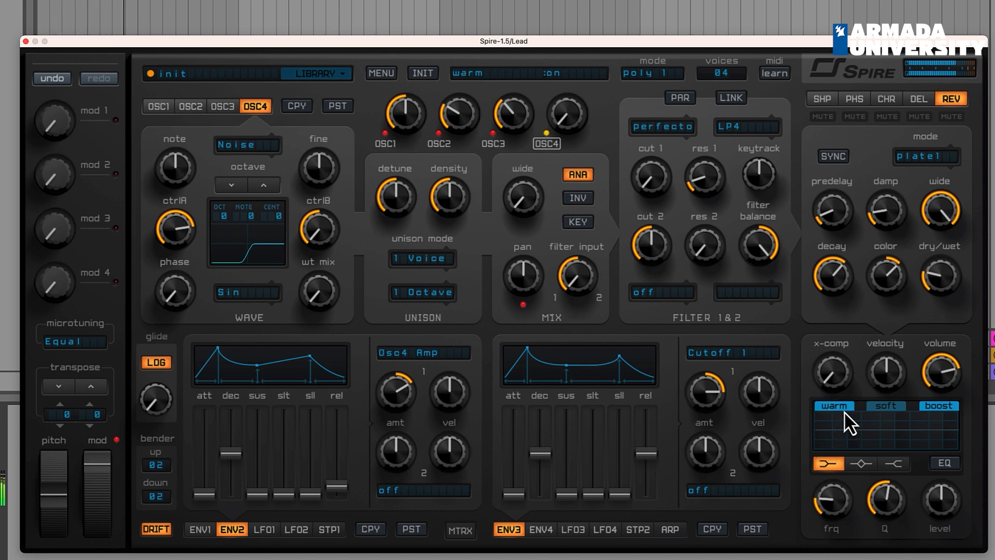
left_click(840, 407)
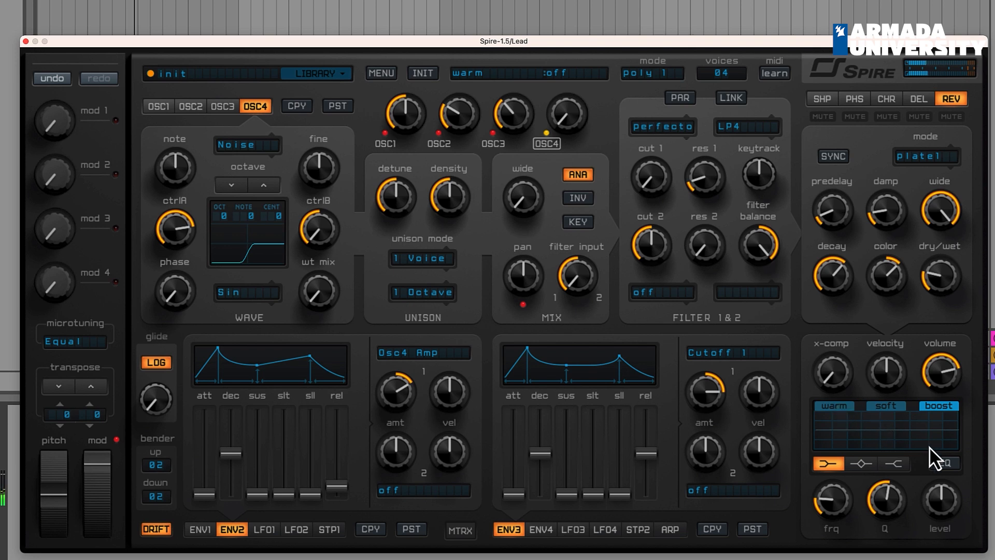
Audition the x-comp amount, lower the output volume and leave a small amount of x-comp applied.
left_click_drag(832, 372, 835, 383)
mouse_move(835, 383)
left_mouse_down()
mouse_move(860, 215)
mouse_move(831, 379)
left_mouse_up()
mouse_move(834, 377)
left_mouse_down()
mouse_move(857, 275)
mouse_move(828, 387)
left_mouse_up()
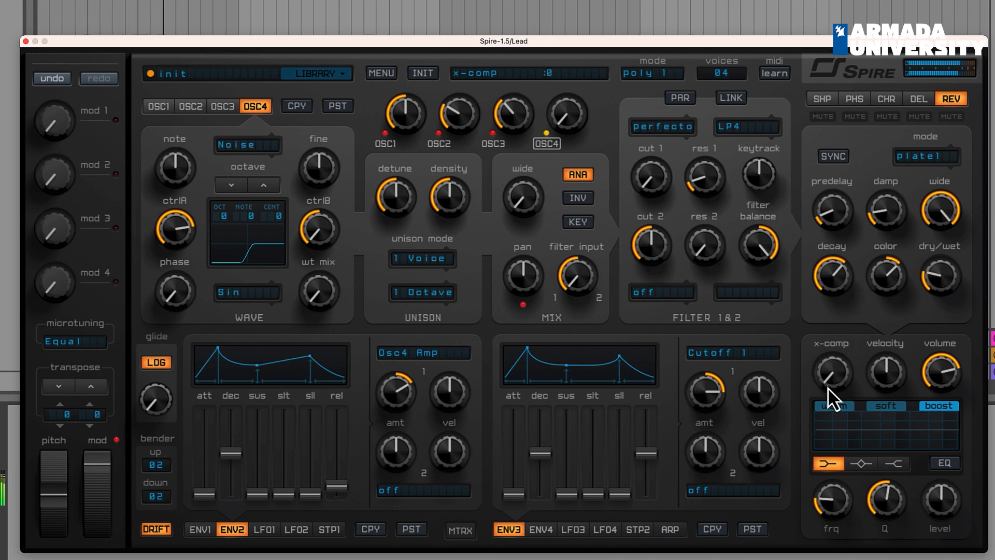
left_click_drag(945, 379, 942, 394)
left_click_drag(849, 382, 837, 378)
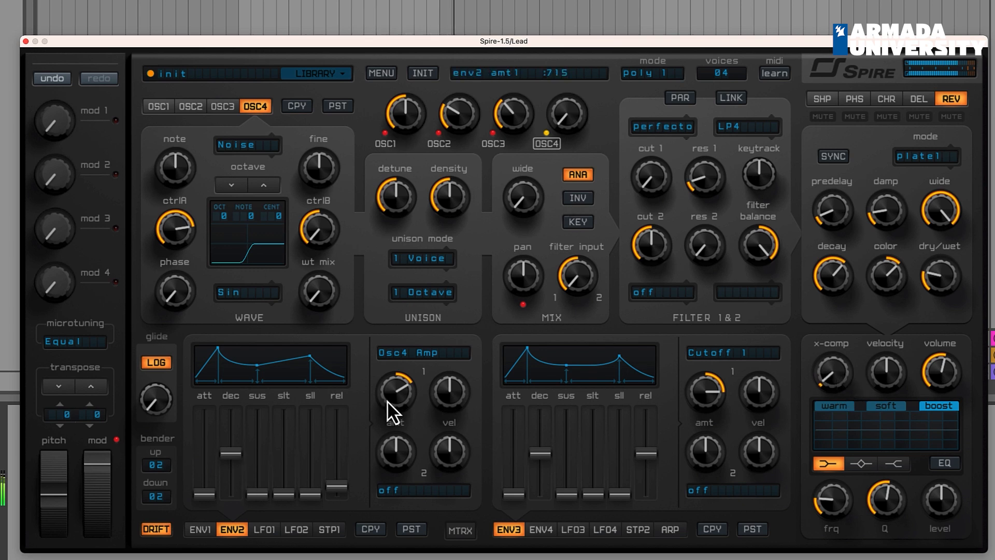
Reduce envelope 2's Osc4 Amp amount and slightly lower the reverb's dry/wet mix.
mouse_move(387, 408)
left_mouse_down()
mouse_move(387, 377)
mouse_move(384, 398)
left_mouse_up()
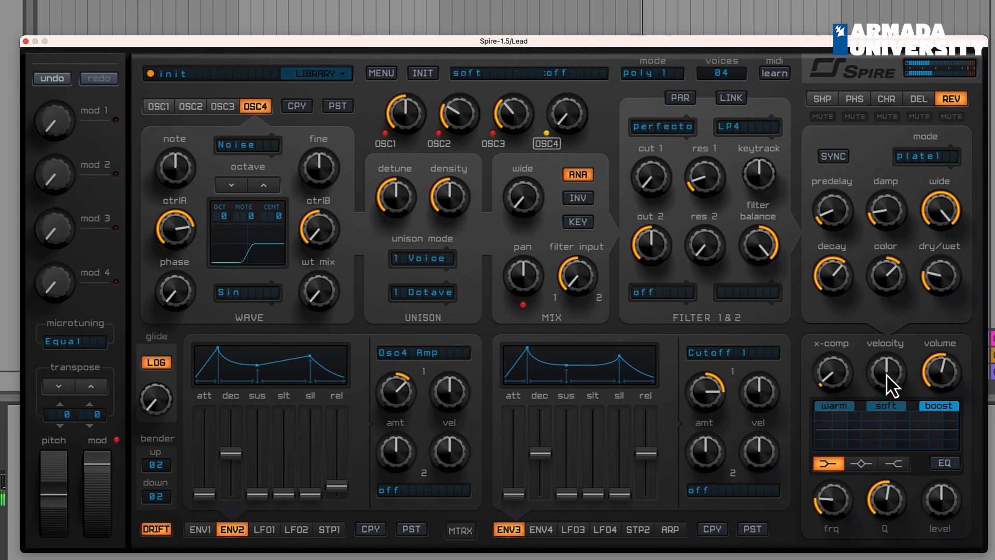
left_click_drag(918, 267, 919, 273)
Turn on the EQ, go through its low, mid and high bands, and select the low band.
left_click(945, 463)
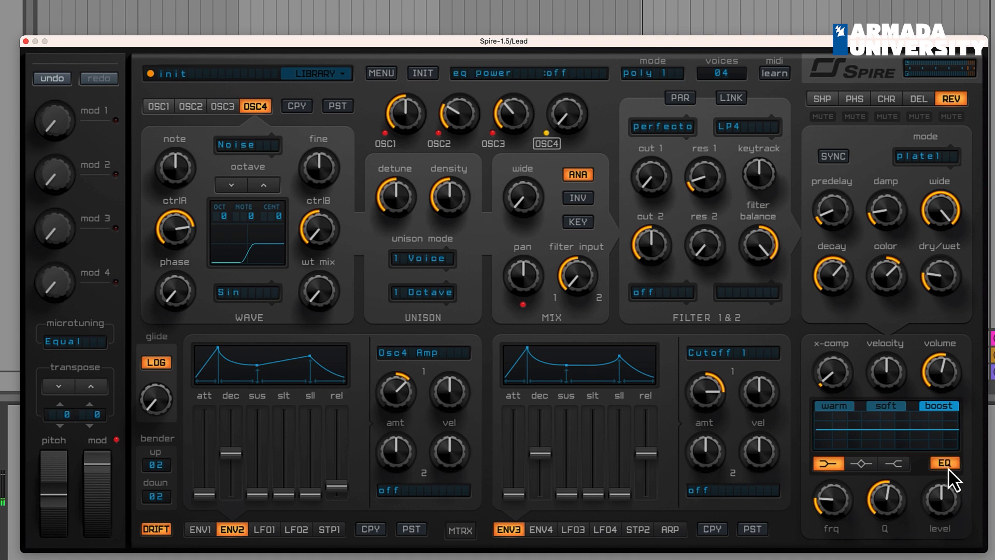
left_click(898, 459)
left_click(835, 464)
left_click(862, 464)
left_click(888, 466)
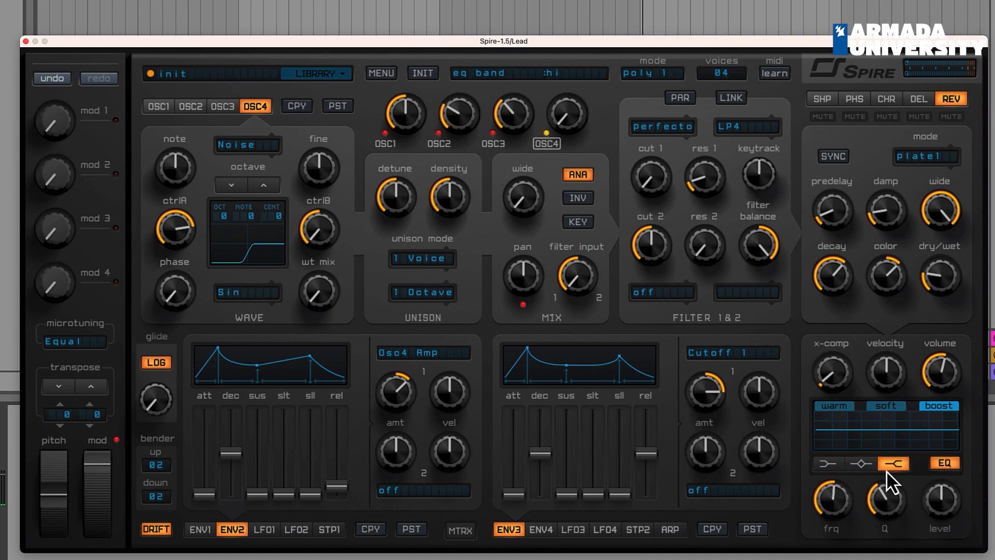
left_click(828, 464)
Lower the EQ low band's level and Q with its frequency at about 209, and compare against the bypassed EQ.
left_click_drag(962, 502, 833, 511)
left_click_drag(952, 513, 950, 474)
left_click_drag(845, 504, 844, 506)
left_click(948, 461)
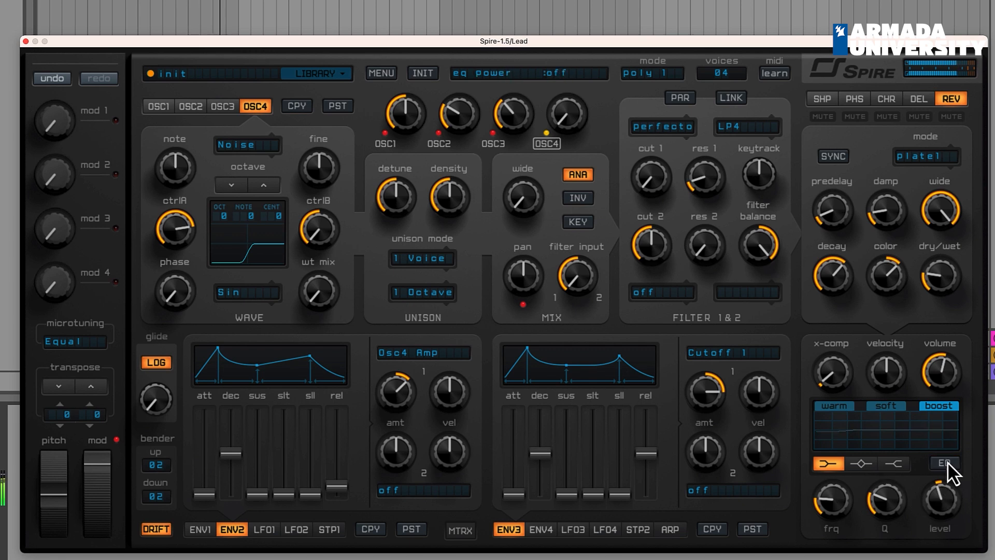
left_click(947, 461)
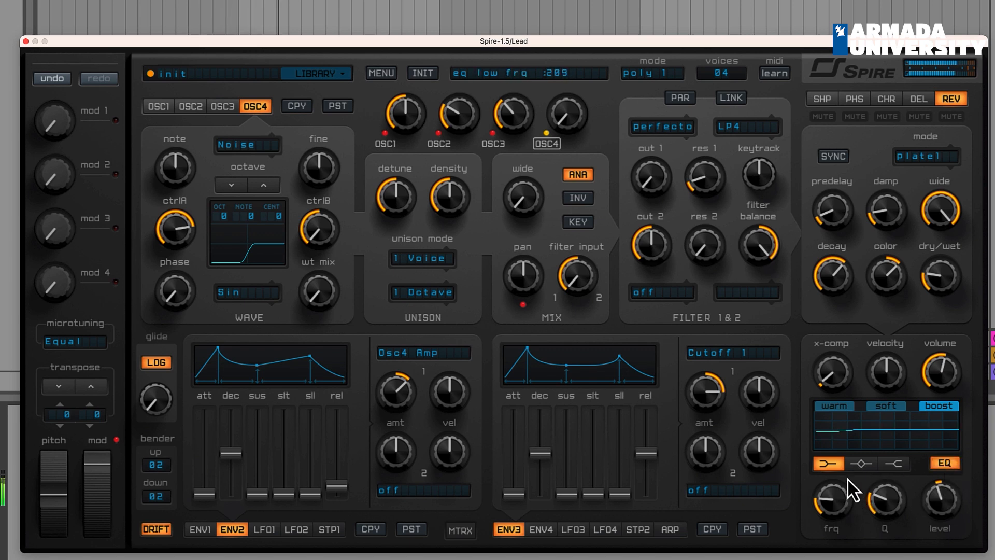
Set the EQ low band's level to about 462 and its frequency to about 133.
double_click(956, 517)
left_click_drag(940, 505, 938, 508)
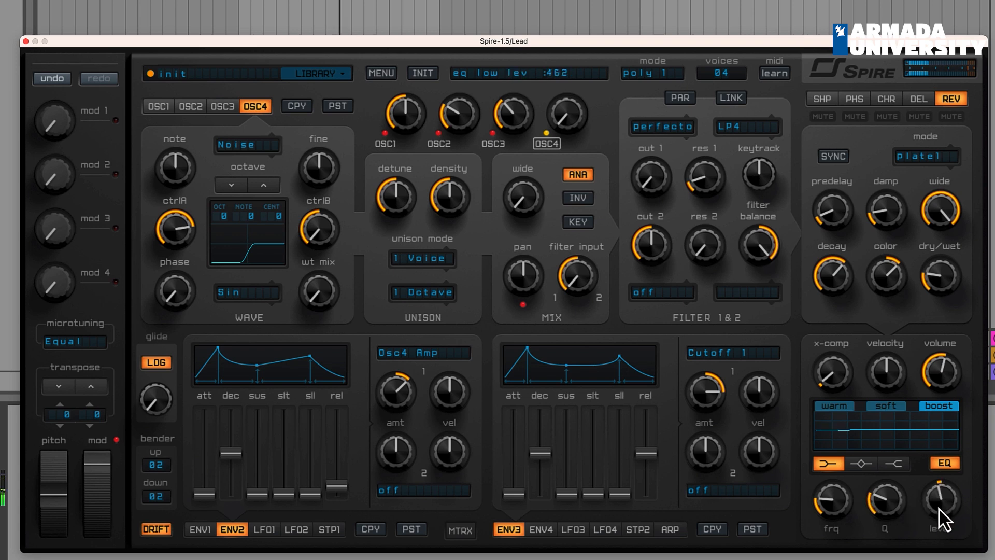
left_click_drag(847, 510, 843, 515)
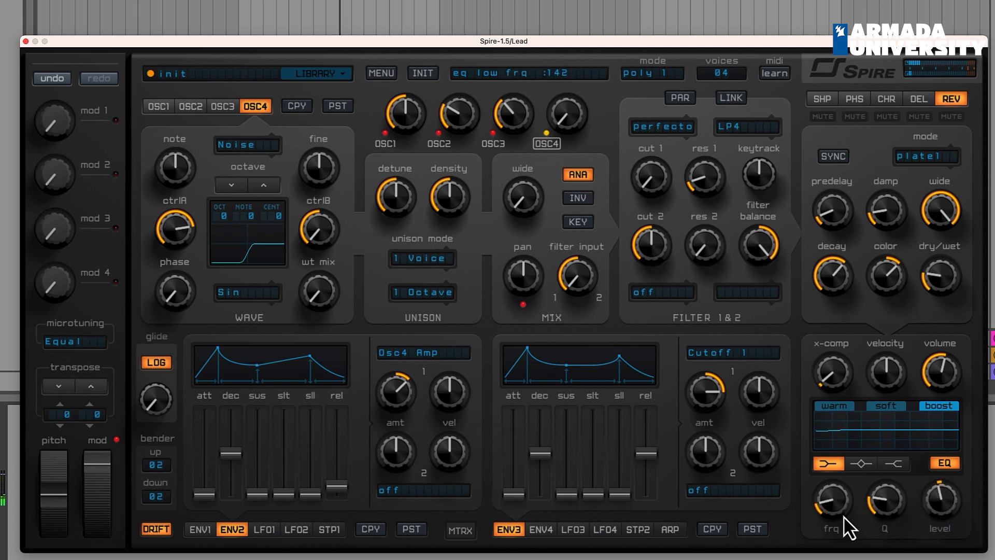
Boost the EQ's high band, lower its Q and set its frequency to about 657.
left_click(892, 463)
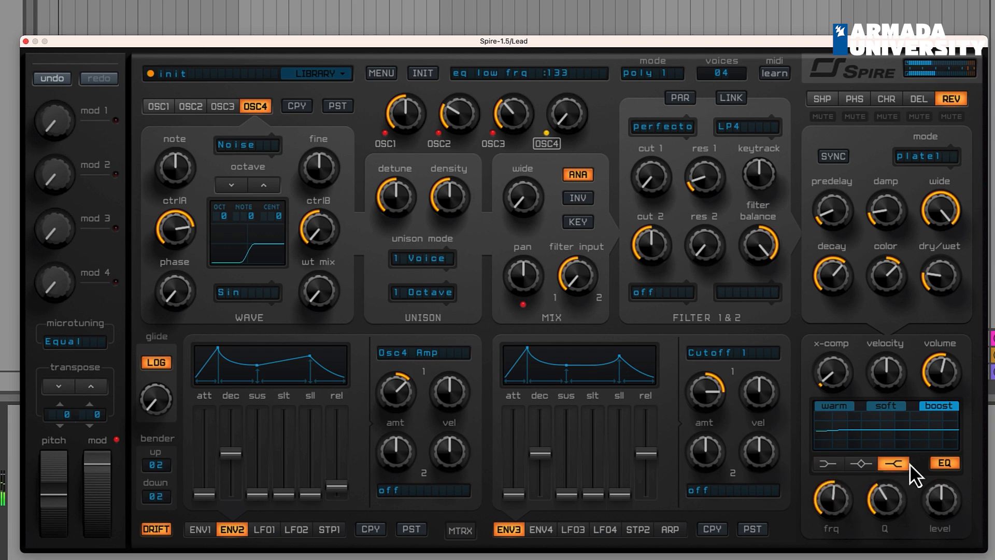
left_click_drag(933, 489, 937, 483)
left_click_drag(875, 498, 839, 494)
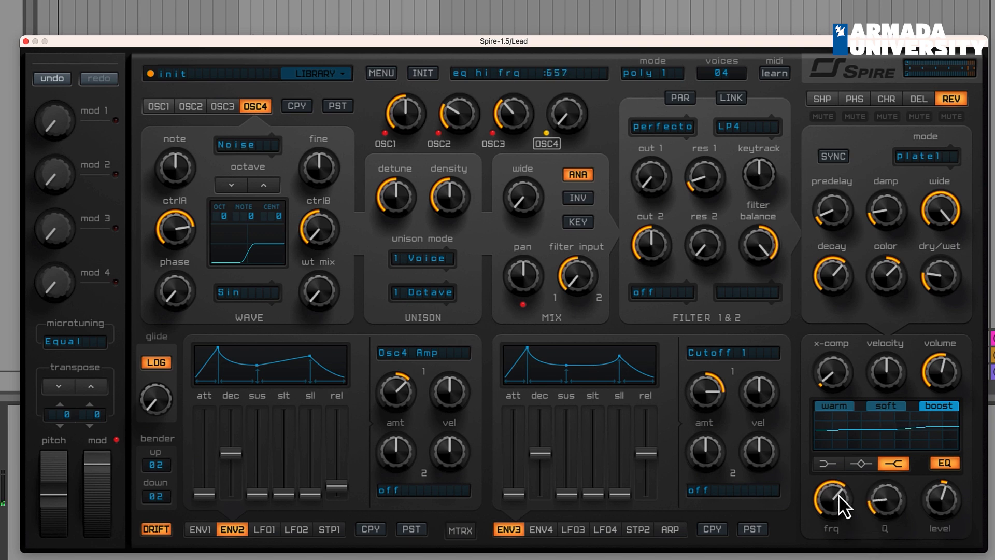
Raise the EQ high band's frequency further, bring its Q close to minimum and set its level to about 635.
left_click_drag(932, 504, 888, 520)
left_click_drag(833, 508, 855, 502)
left_click_drag(949, 508, 959, 502)
mouse_move(889, 519)
left_mouse_down()
mouse_move(891, 507)
mouse_move(891, 519)
left_mouse_up()
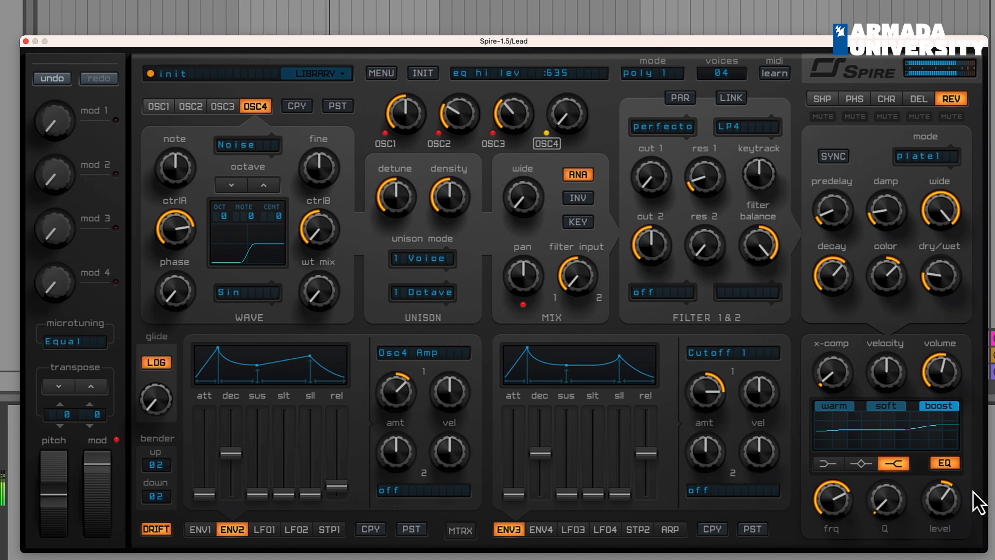
left_click_drag(956, 494, 944, 494)
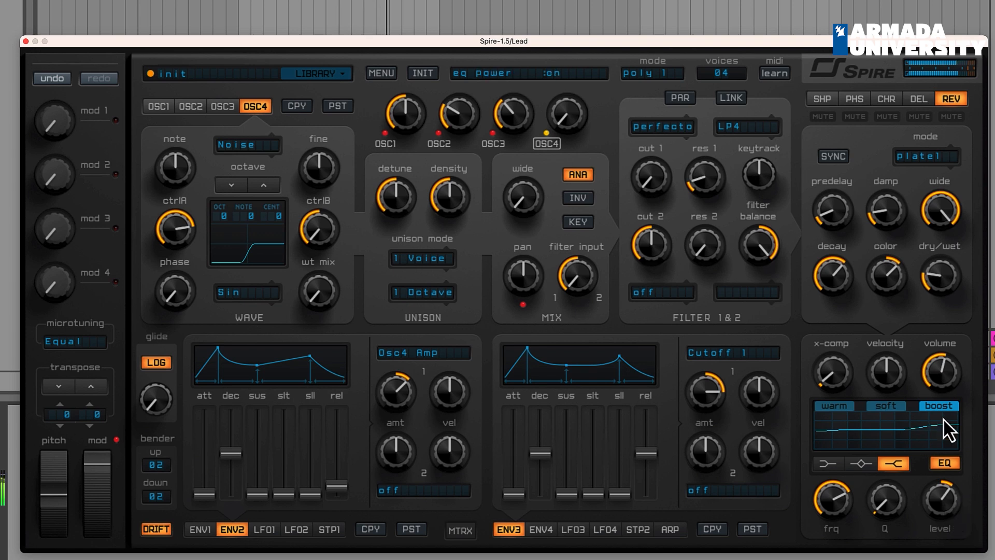
Lower the output volume slightly and compare the sound with the EQ bypassed and active.
left_click_drag(936, 388, 932, 387)
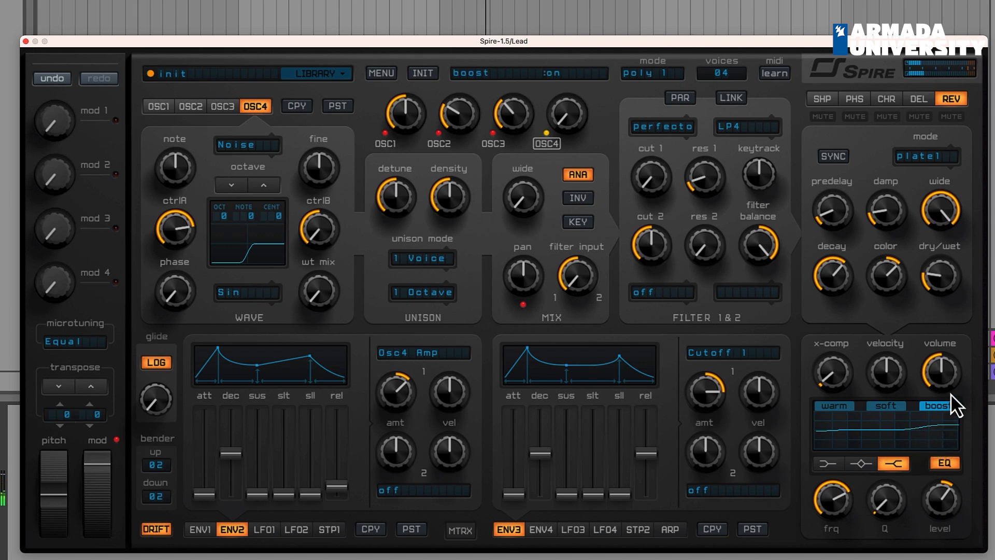
left_click(946, 464)
left_click(946, 463)
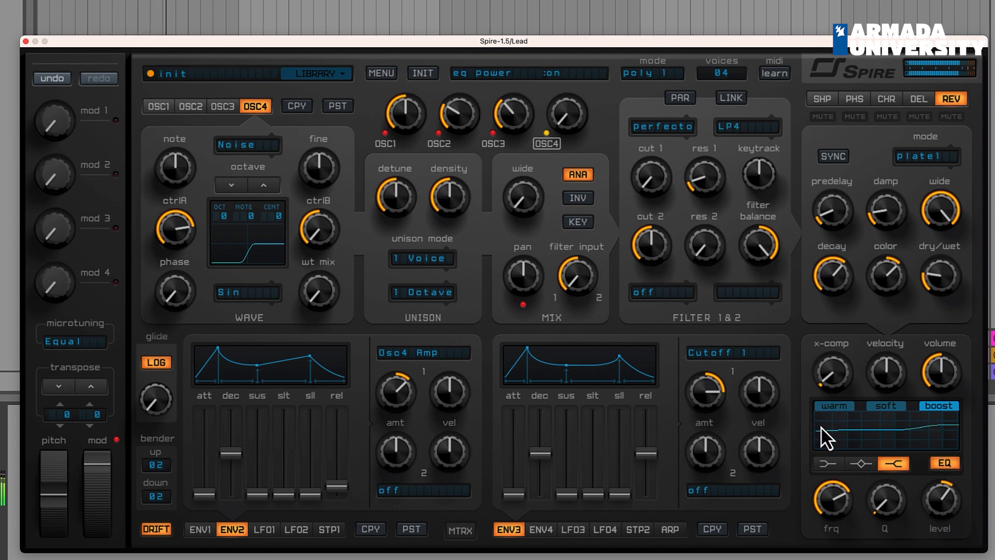
Boost the EQ's mid band to around 550 and sweep its frequency, ending at about 524.
left_click(863, 462)
mouse_move(946, 515)
left_mouse_down()
mouse_move(897, 501)
mouse_move(900, 474)
mouse_move(931, 511)
left_mouse_up()
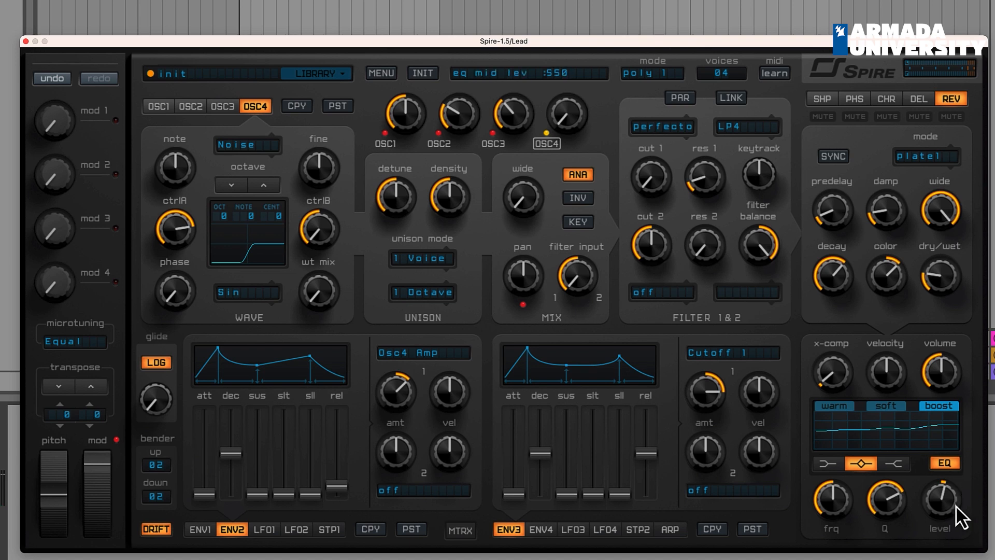
left_click_drag(846, 493, 846, 522)
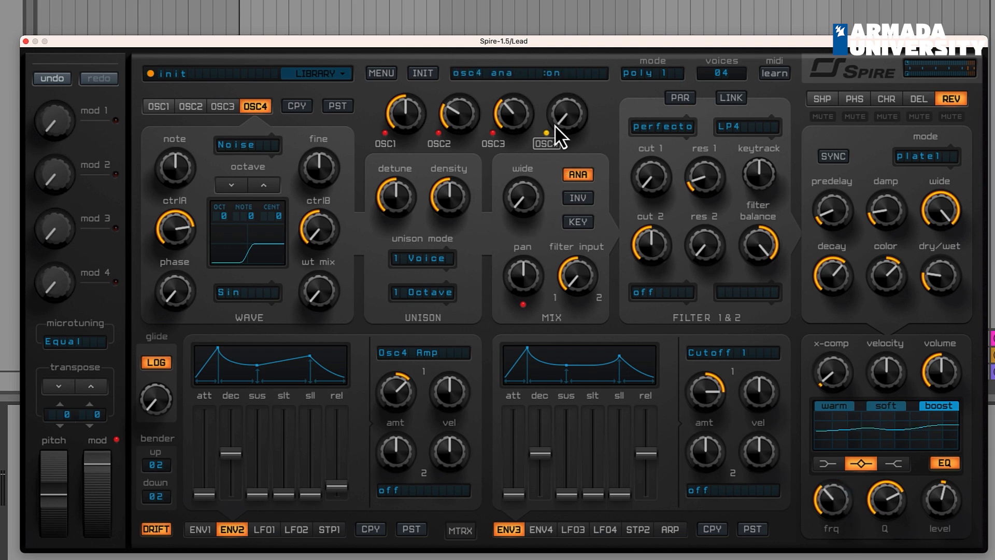
left_click_drag(838, 519, 842, 514)
mouse_move(832, 511)
left_mouse_down()
mouse_move(828, 533)
mouse_move(845, 477)
mouse_move(833, 512)
left_mouse_up()
mouse_move(931, 492)
left_mouse_down()
mouse_move(934, 477)
mouse_move(927, 509)
mouse_move(924, 488)
left_mouse_up()
left_click_drag(848, 499, 849, 487)
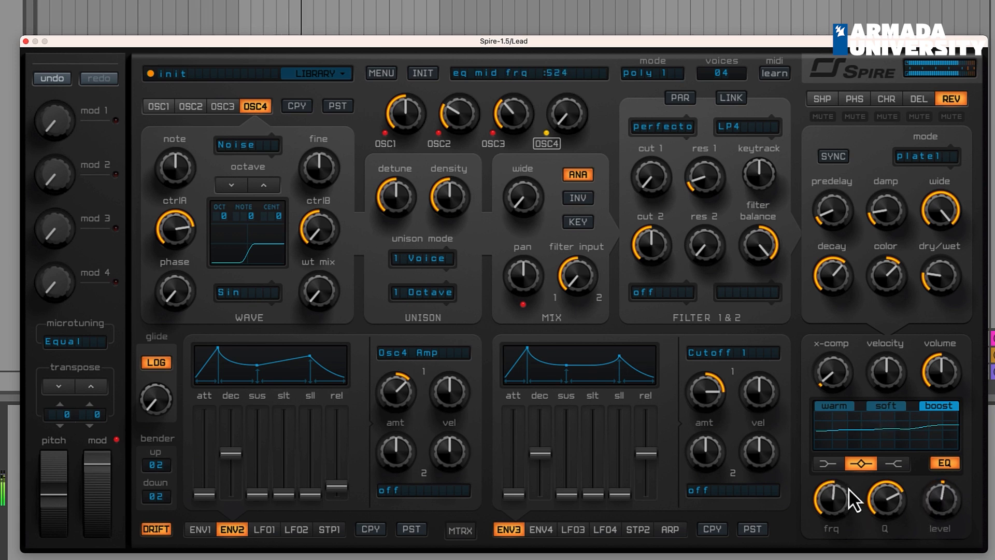
Sweep the EQ mid band's frequency with more boost, settling slightly below centre with the level just above neutral.
mouse_move(938, 501)
left_mouse_down()
mouse_move(940, 481)
mouse_move(937, 519)
mouse_move(936, 487)
left_mouse_up()
left_click_drag(844, 499, 844, 529)
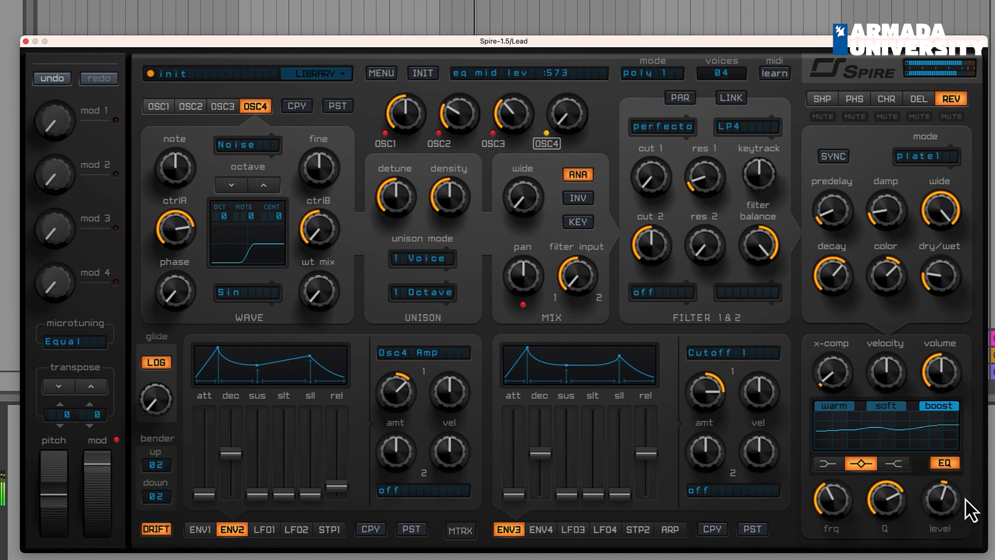
left_click_drag(961, 502, 958, 506)
left_click_drag(844, 505, 835, 523)
left_click_drag(957, 513, 953, 505)
left_click_drag(827, 515, 825, 494)
left_click_drag(925, 504, 925, 505)
left_click_drag(843, 505, 836, 499)
left_click_drag(944, 493, 942, 502)
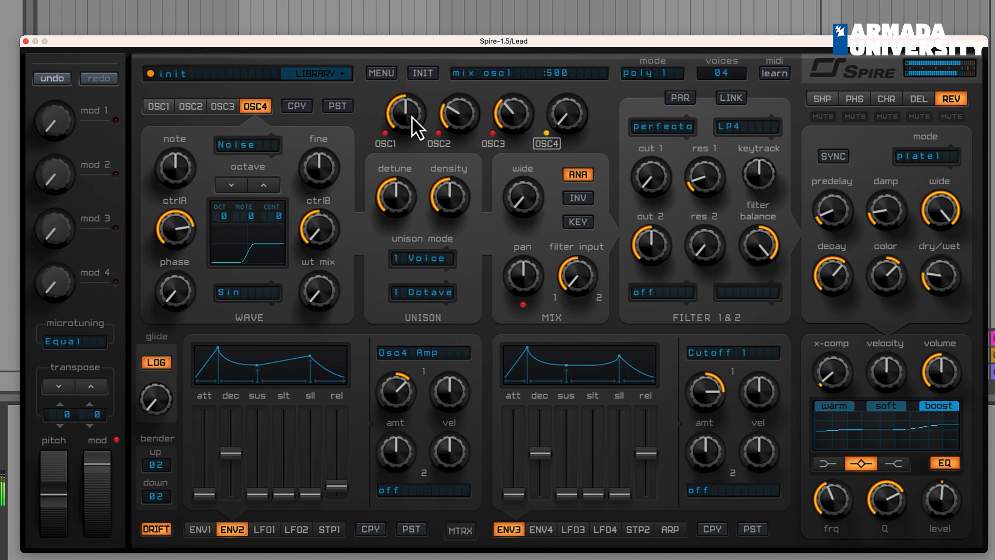
Raise oscillator 1's mix level to about 599 and increase oscillator 2's mix level.
mouse_move(405, 110)
left_mouse_down()
mouse_move(412, 99)
mouse_move(414, 111)
left_mouse_up()
left_click_drag(508, 114, 459, 101)
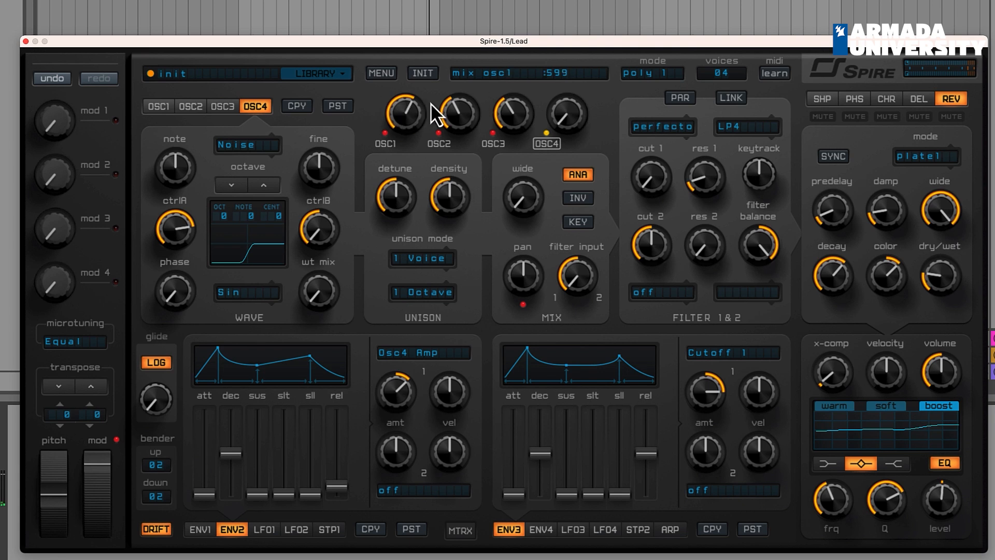
Review the settings of oscillators 1, 2 and 3 in turn.
left_click(170, 106)
left_click(200, 107)
left_click(219, 108)
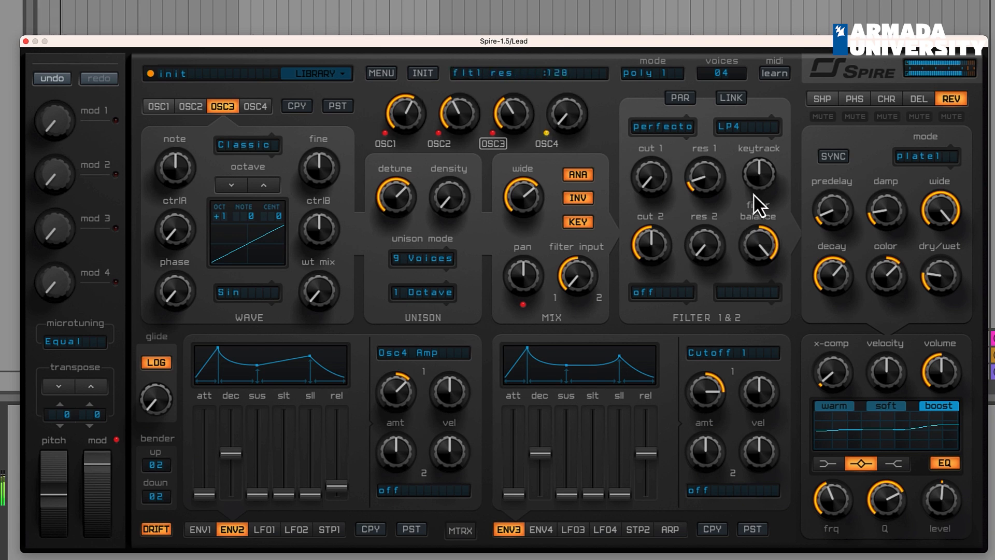
Lower the EQ high band's level slightly and fine-tune envelope 1's decay and sustain.
left_click(894, 462)
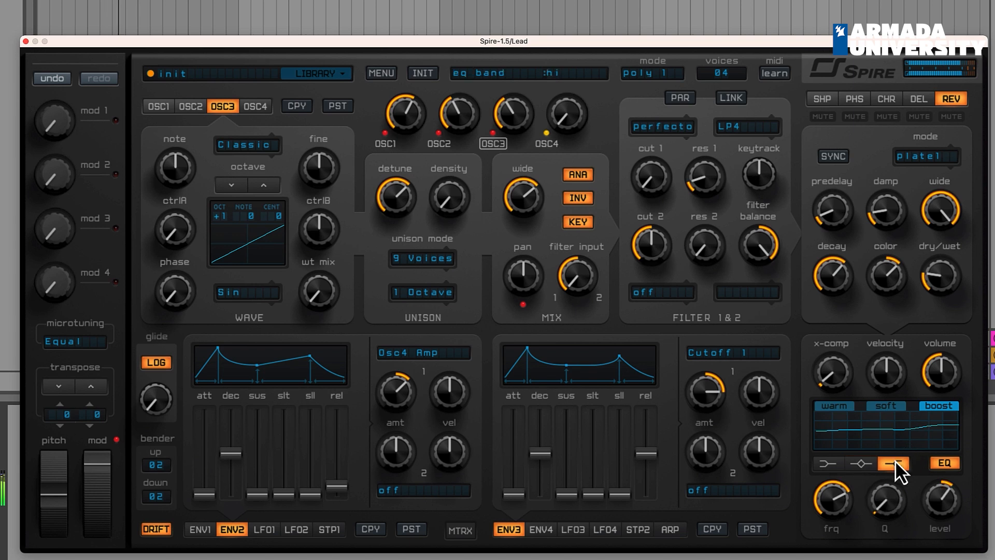
left_click_drag(925, 507, 928, 505)
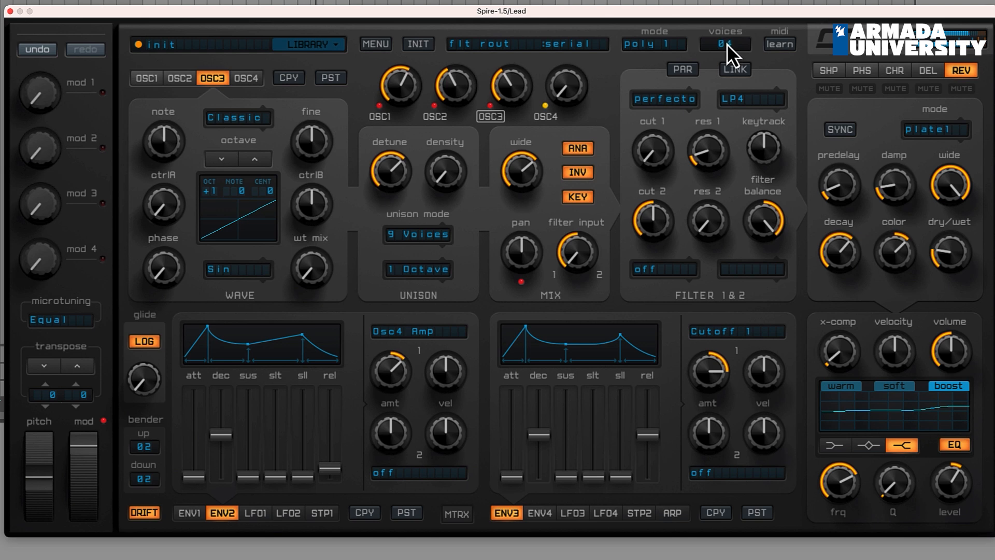
left_click(190, 513)
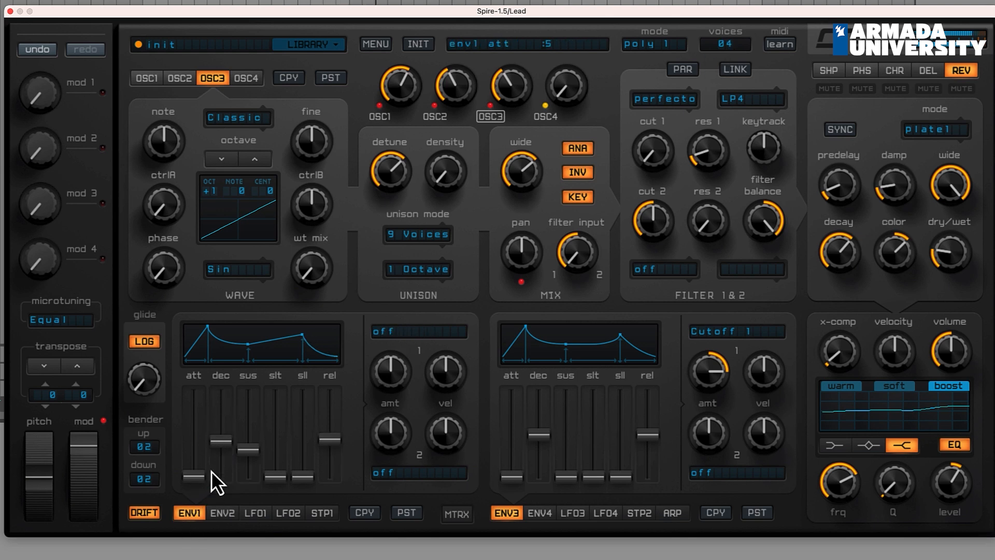
mouse_move(219, 443)
left_mouse_down()
mouse_move(222, 433)
mouse_move(220, 452)
mouse_move(233, 452)
left_mouse_up()
Compare the sound with the EQ bypassed and return the low band's level to neutral.
left_click(831, 446)
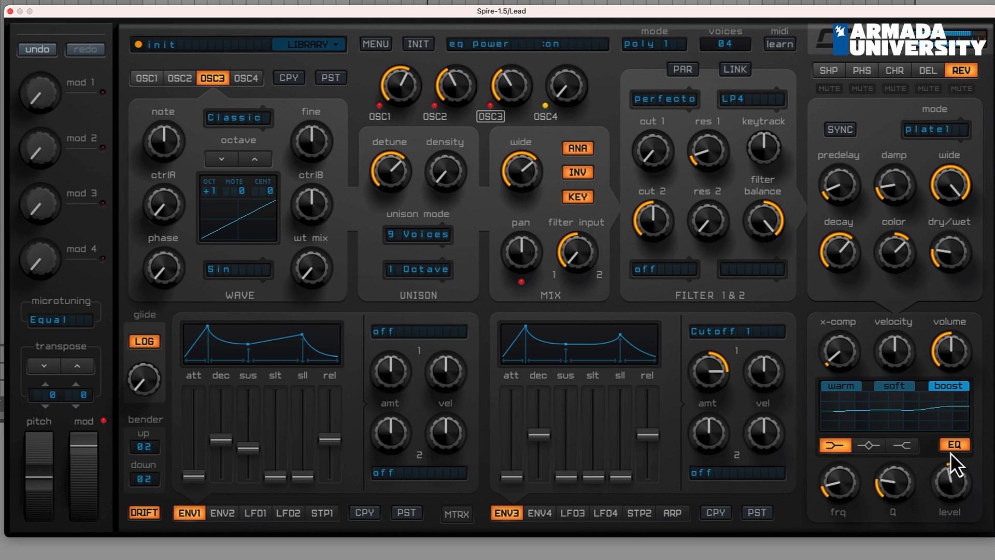
left_click(956, 450)
left_click(955, 449)
left_click_drag(957, 468, 953, 483)
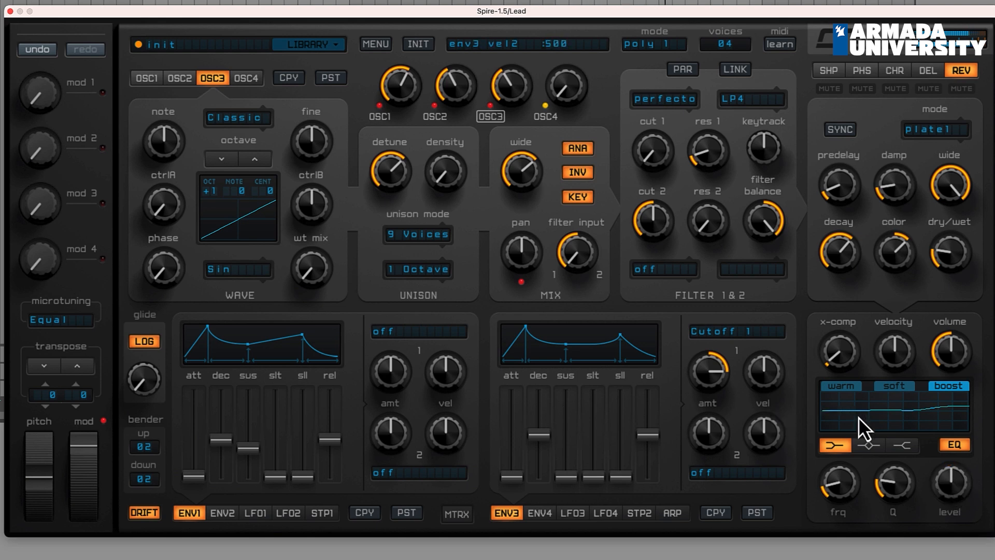